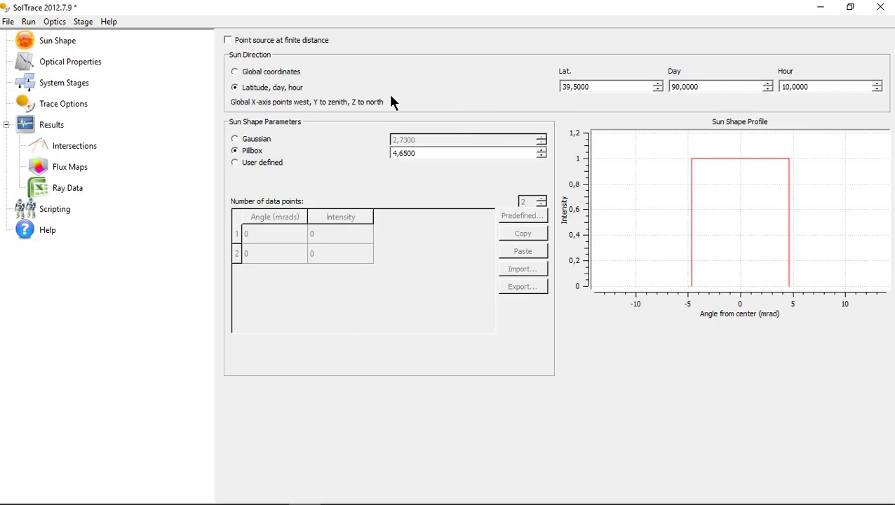
Step: Switch to the web browser and open the PVGIS for Europe calculator from the PVGIS photovoltaic software page
click(240, 492)
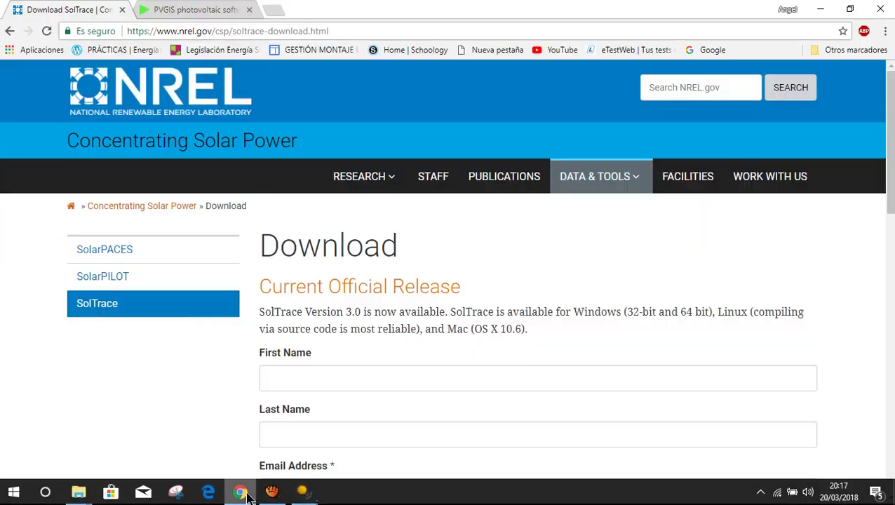
click(186, 9)
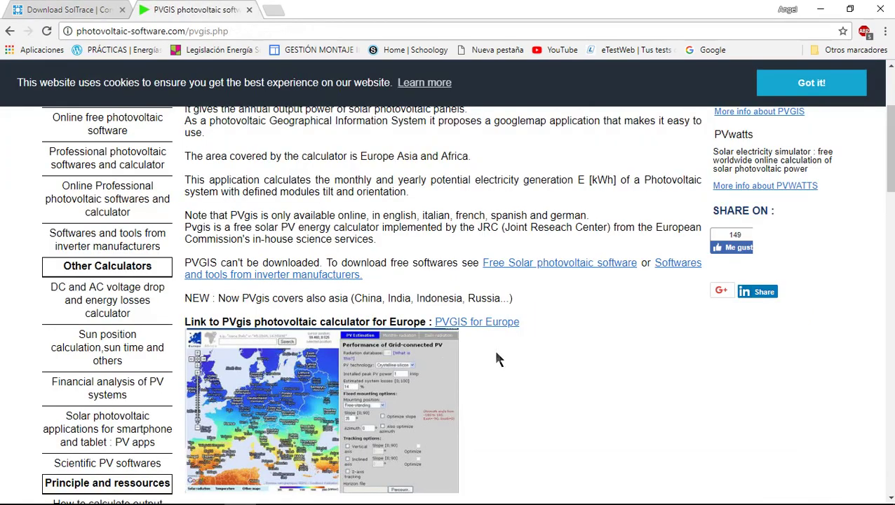
click(511, 327)
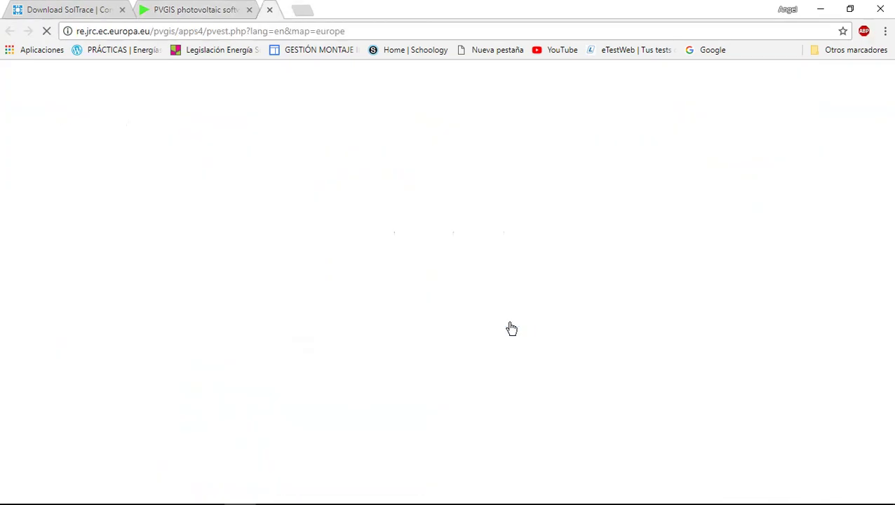
Step: Search the PVGIS map for "el barraco" to obtain the location's coordinates
click(146, 112)
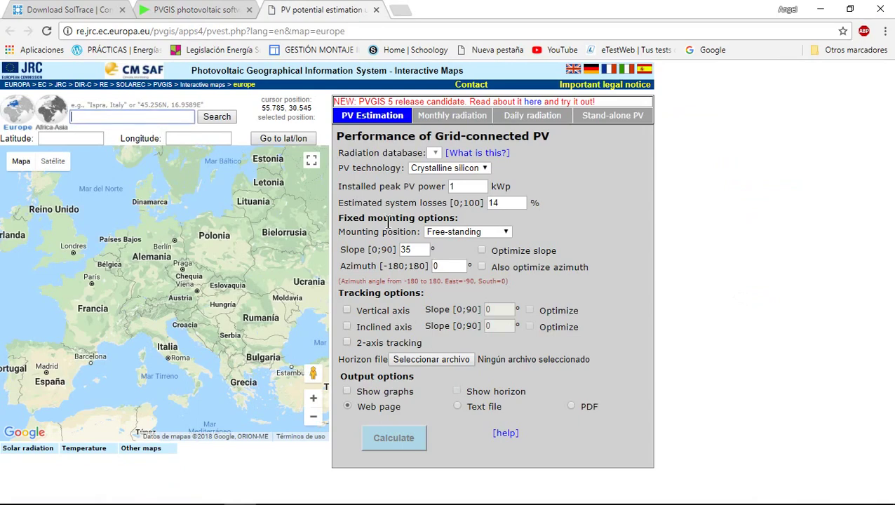
text(el barra)
key(Down)
key(Return)
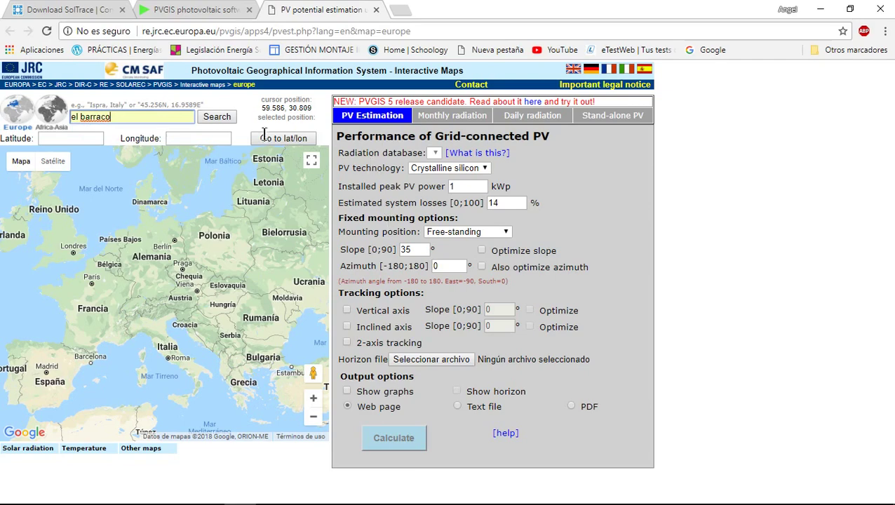
click(211, 117)
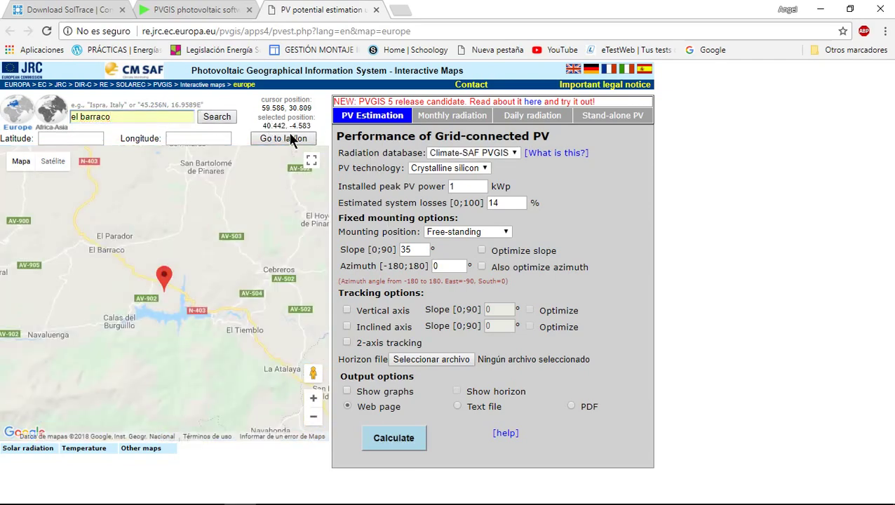
Step: Switch to SolTrace and set the sun direction's latitude to 40,442 and the hour to 12
click(302, 495)
drag(593, 86, 560, 87)
key(BackSpace)
text(40)
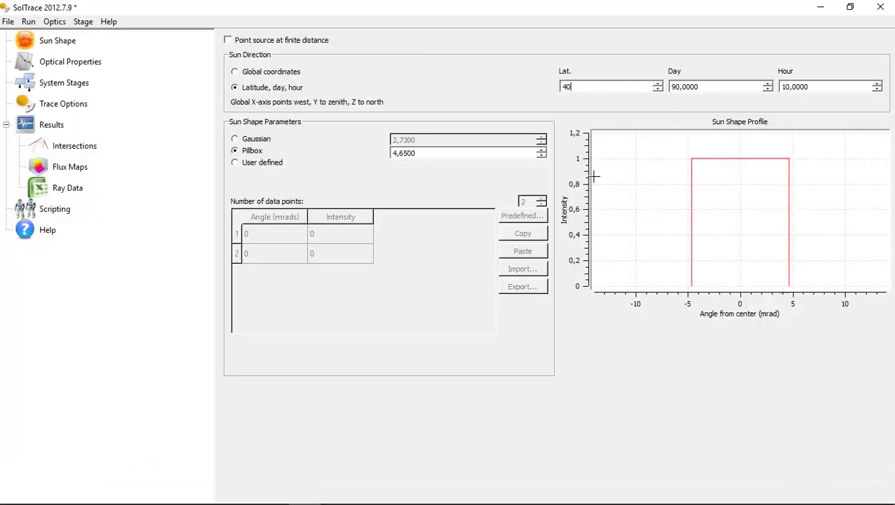
text(,442)
click(709, 87)
click(876, 84)
click(876, 83)
Step: Create a new optical property set named "perfectas"
click(72, 61)
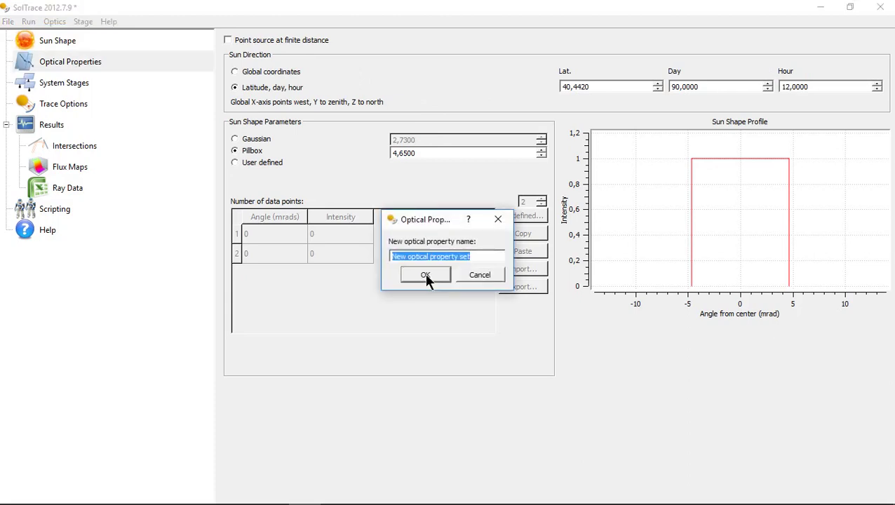
key(BackSpace)
text(perfectas)
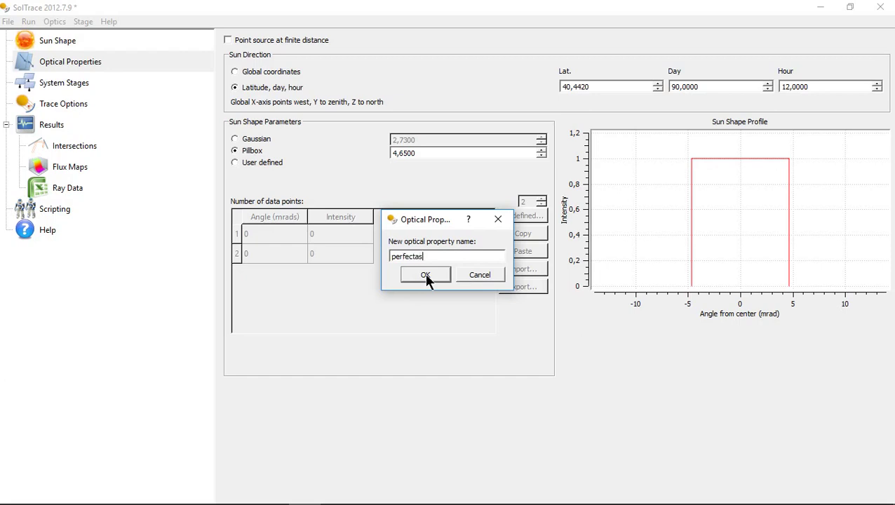
click(425, 276)
Step: Import the sample file perfect.opt into the new optical property set and name the set "perfects"
click(88, 81)
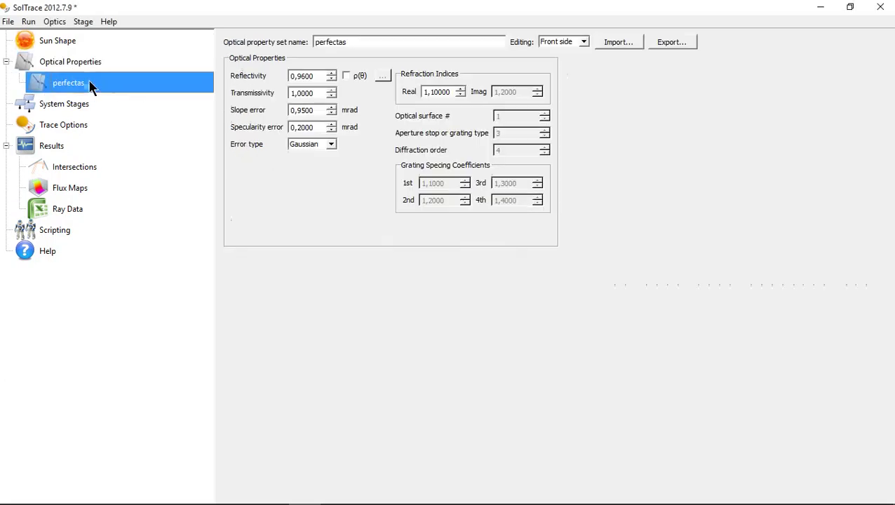
click(618, 43)
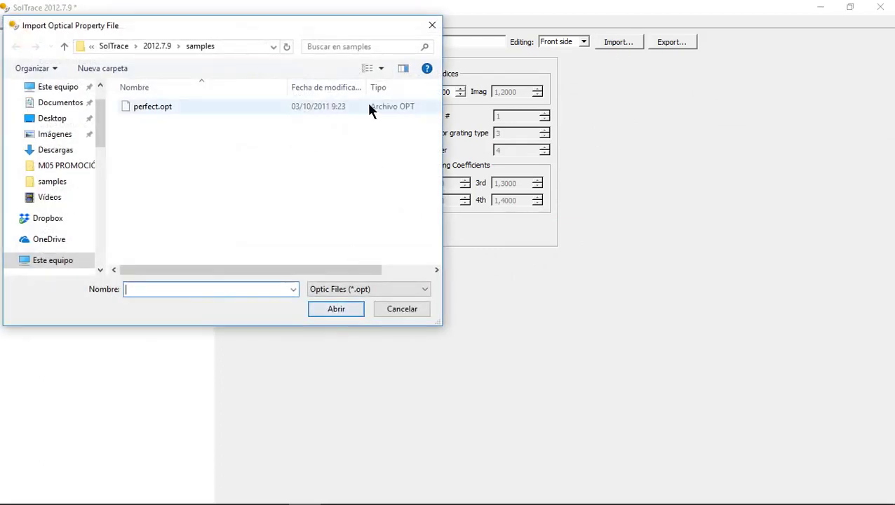
click(150, 107)
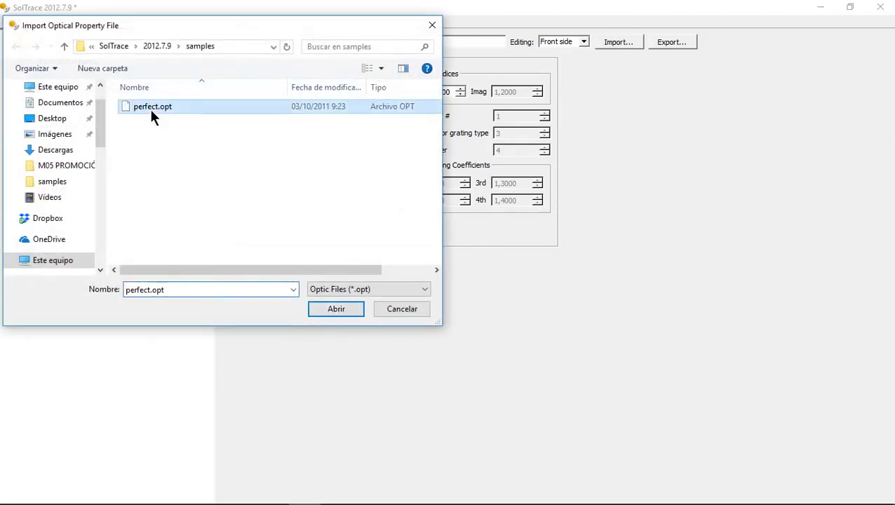
click(328, 308)
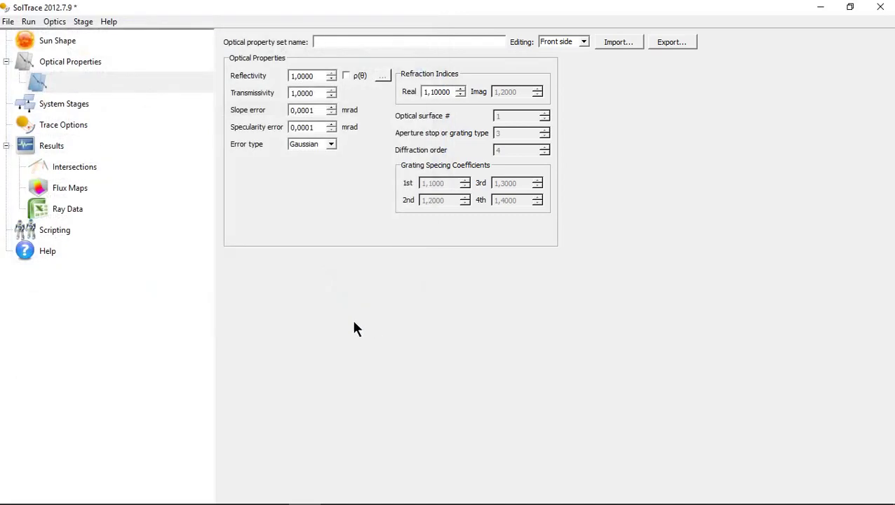
click(385, 46)
text(perfects)
Step: Create a new system stage named "1"
double_click(79, 102)
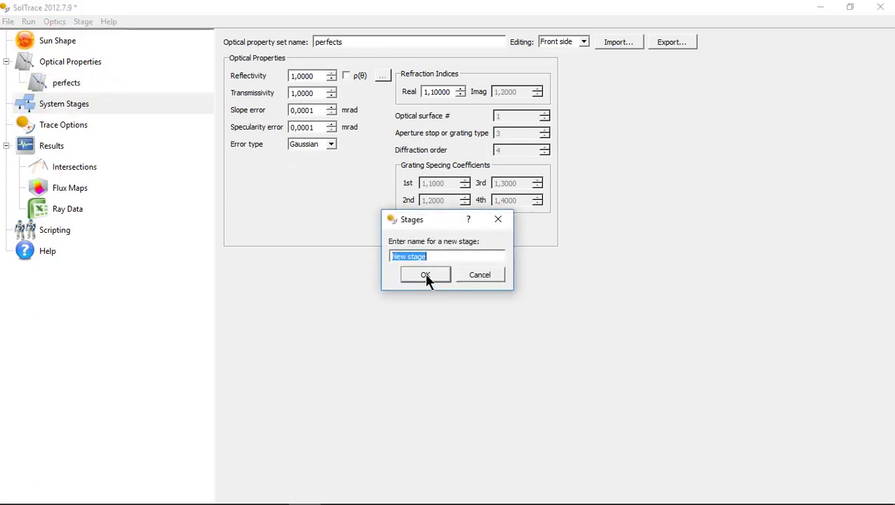
key(BackSpace)
text(1)
click(425, 275)
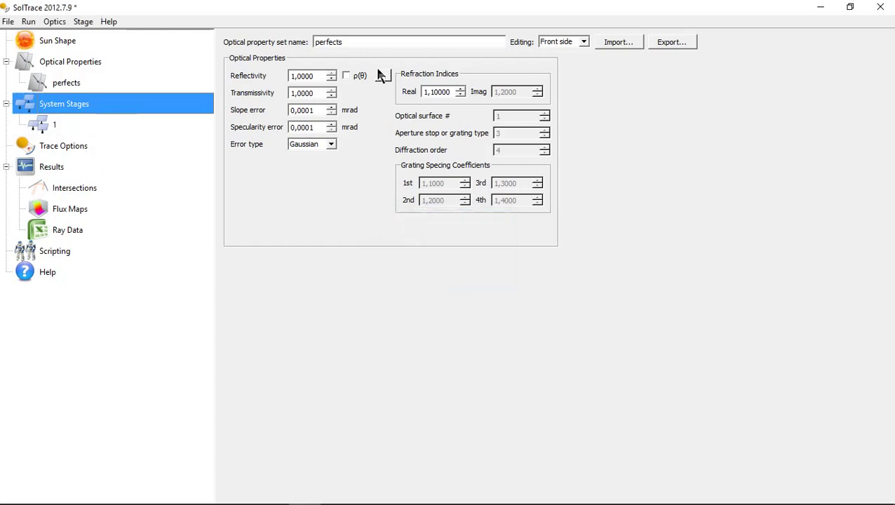
Step: Insert one element at row 1 of stage 1
click(106, 124)
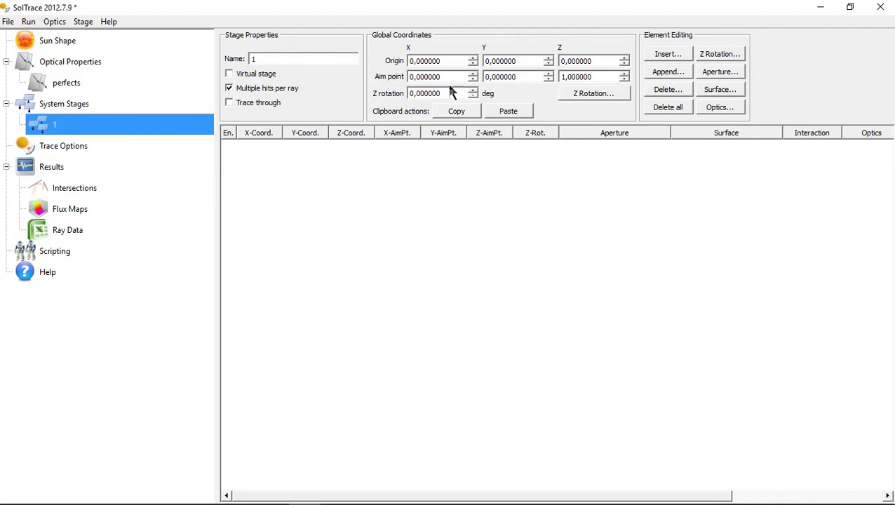
click(666, 54)
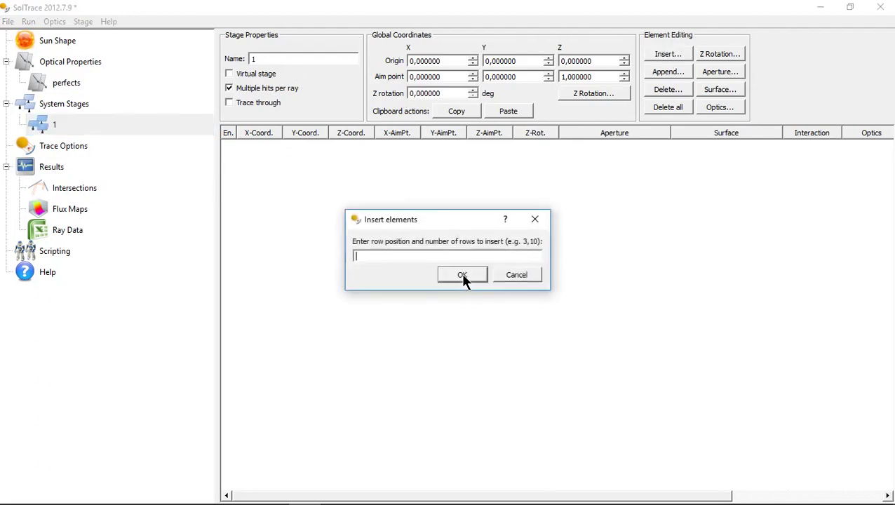
text(1)
click(461, 275)
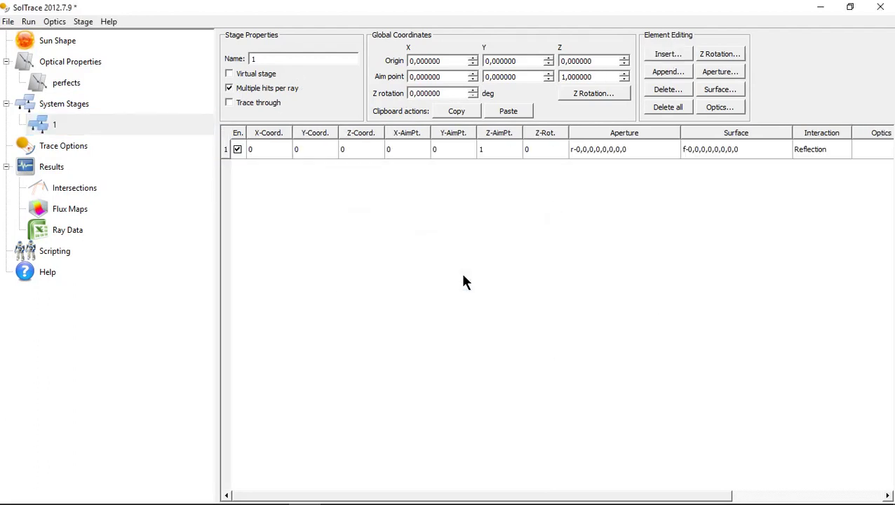
Step: Open element 1's aperture definition and set the aperture type to Circular
right_click(633, 155)
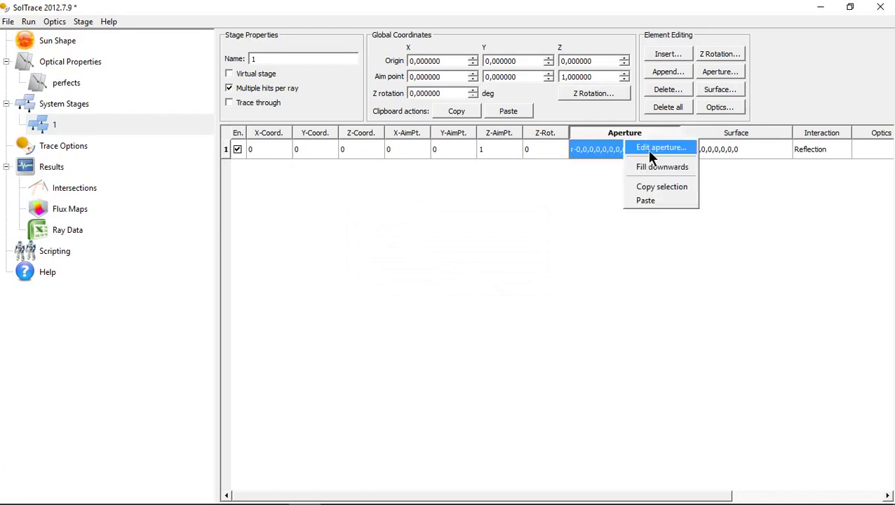
click(656, 149)
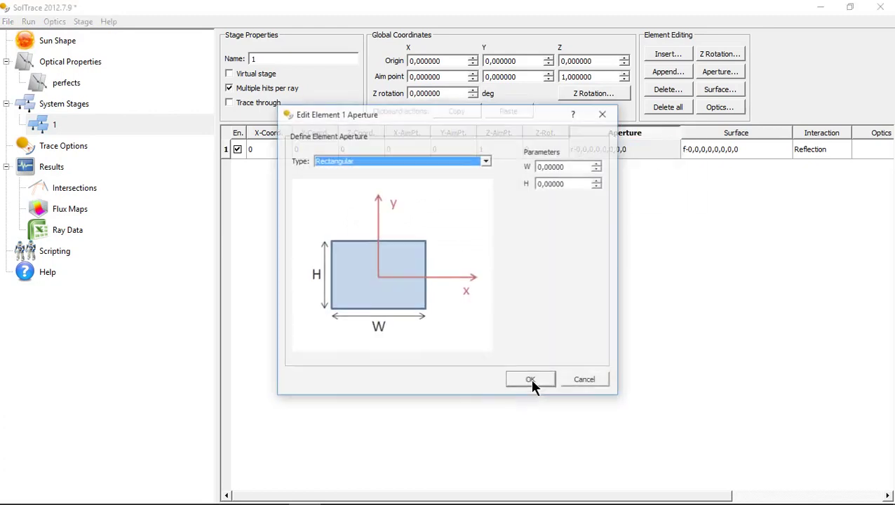
click(485, 160)
click(418, 172)
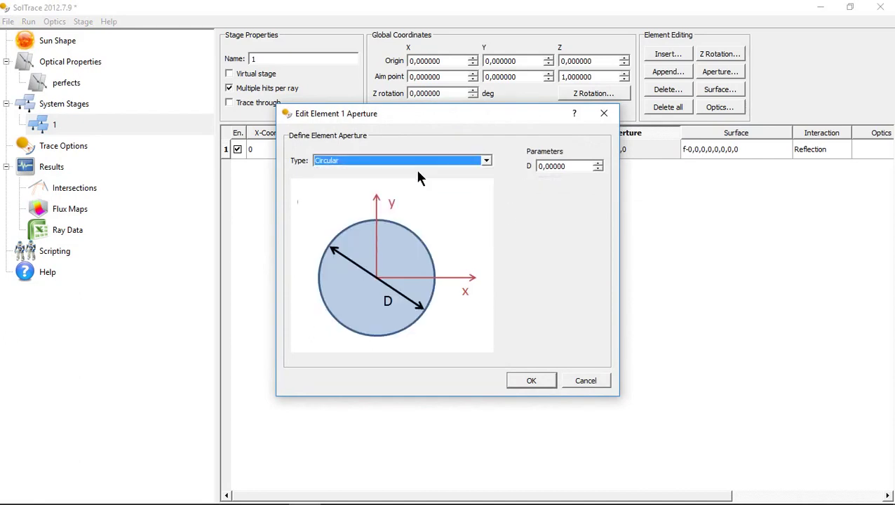
Step: Preview the Hexagonal and Triangular aperture types for element 1 and return to Circular
click(486, 161)
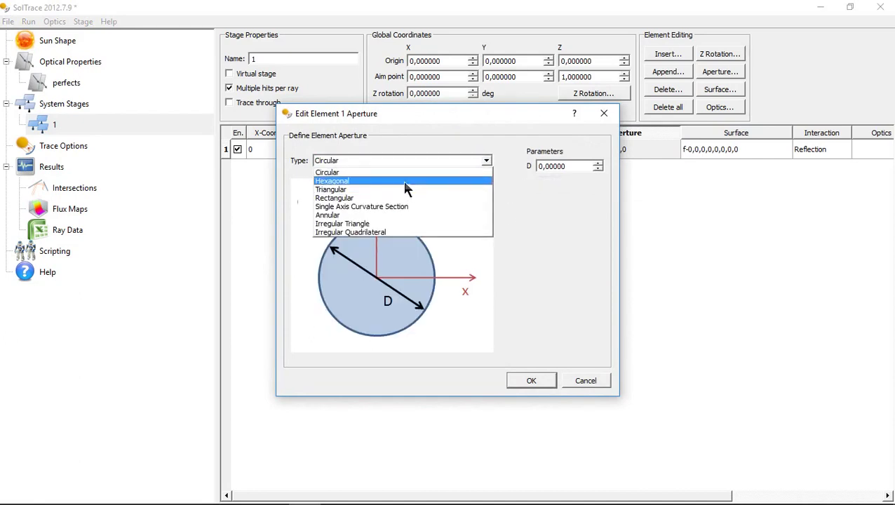
click(410, 181)
click(485, 161)
click(413, 189)
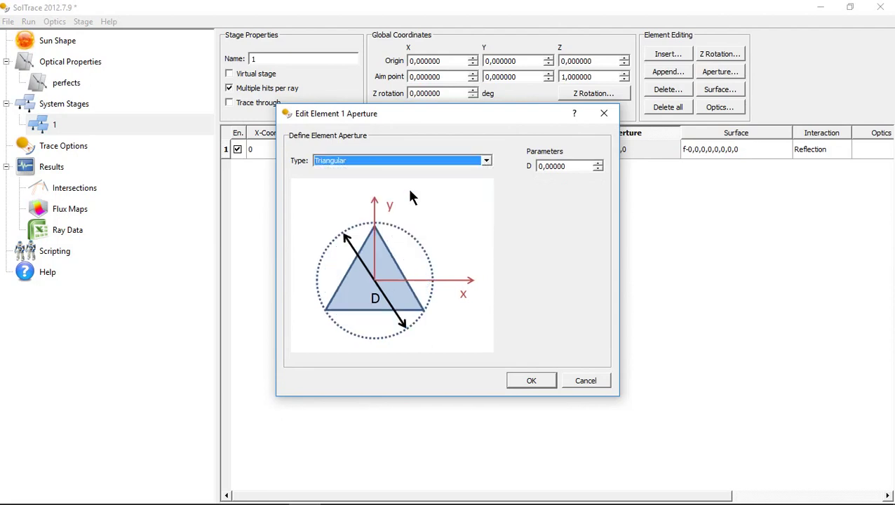
click(476, 166)
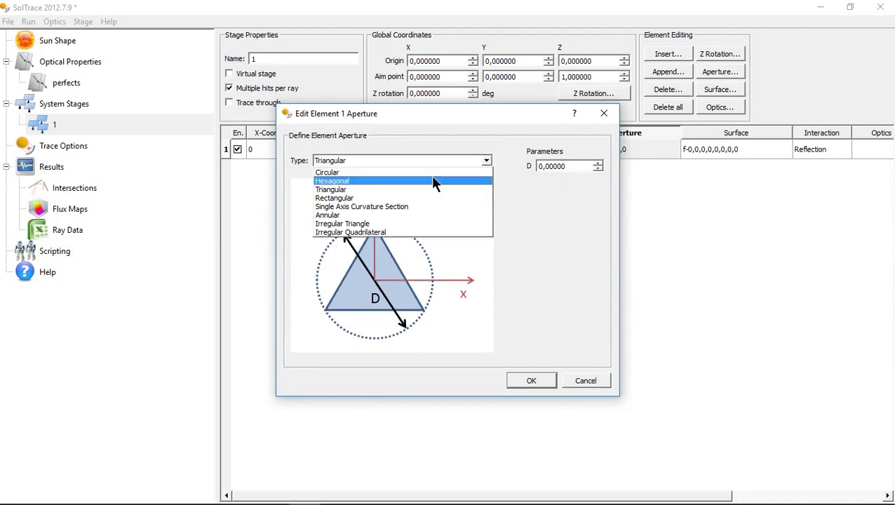
click(431, 174)
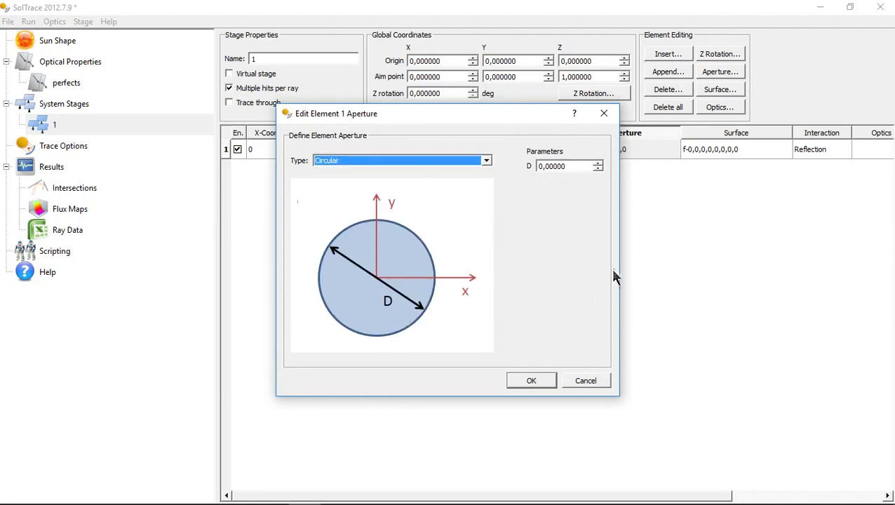
Step: Set the circular aperture's diameter D to 10 and apply it to element 1
click(547, 168)
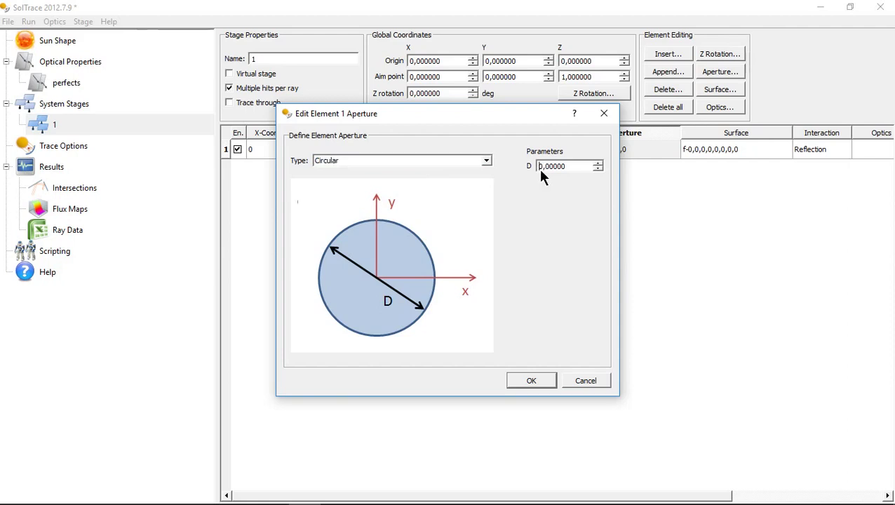
key(Delete)
text(10)
key(Return)
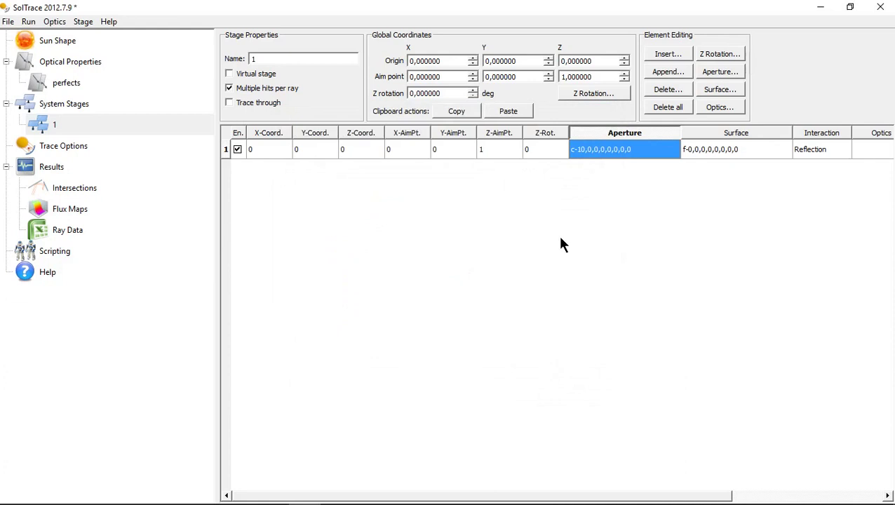
Step: Open element 1's surface definition and set the surface type to Zernike Series File
click(744, 140)
right_click(734, 149)
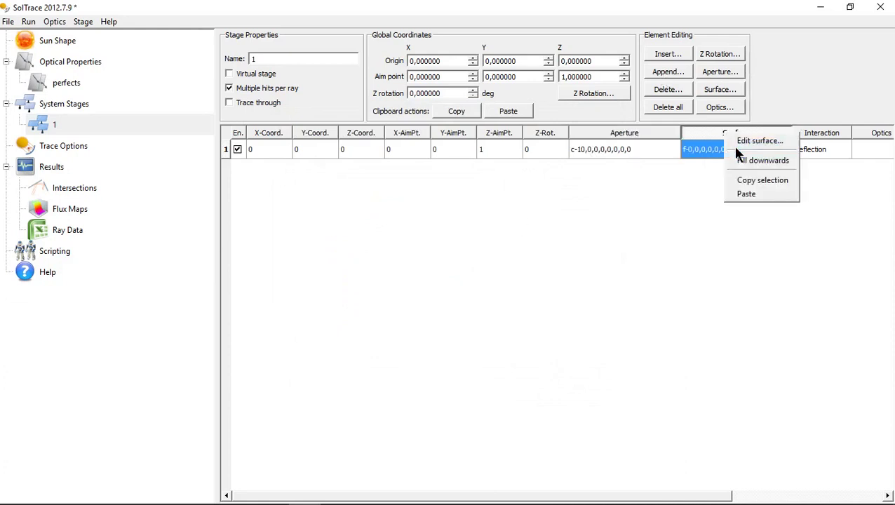
click(744, 141)
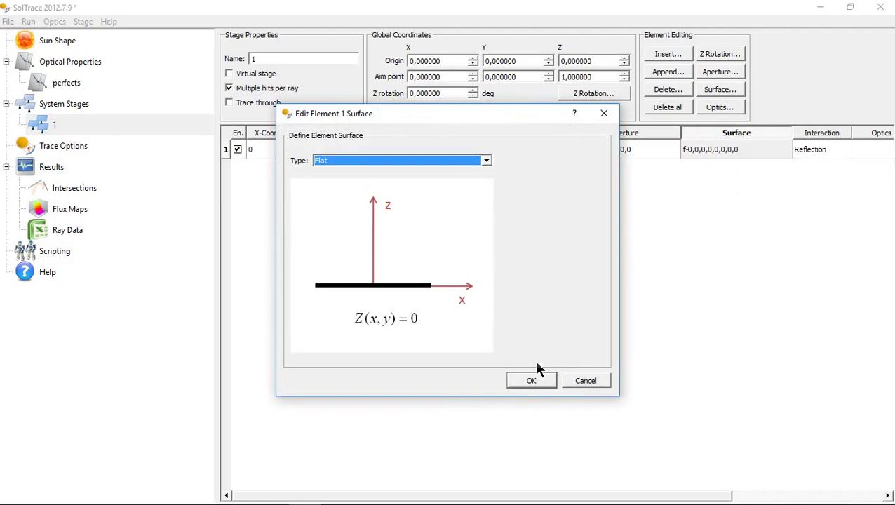
click(486, 163)
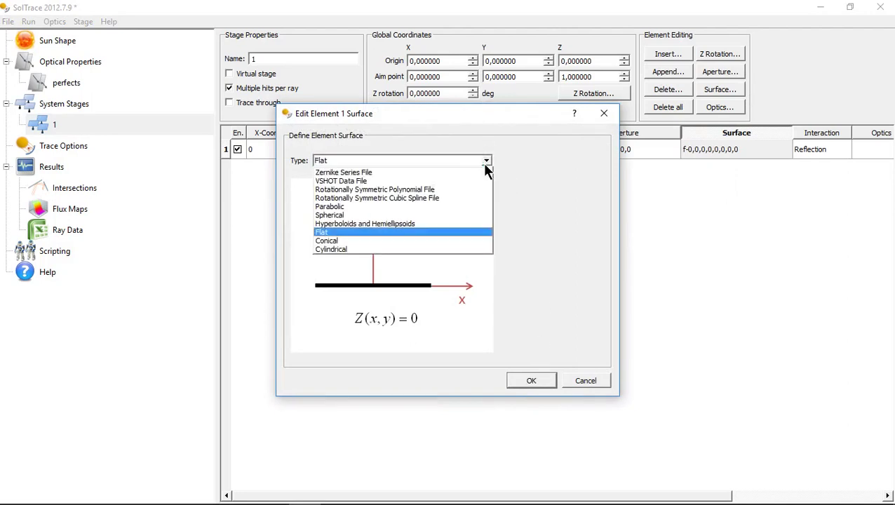
click(357, 175)
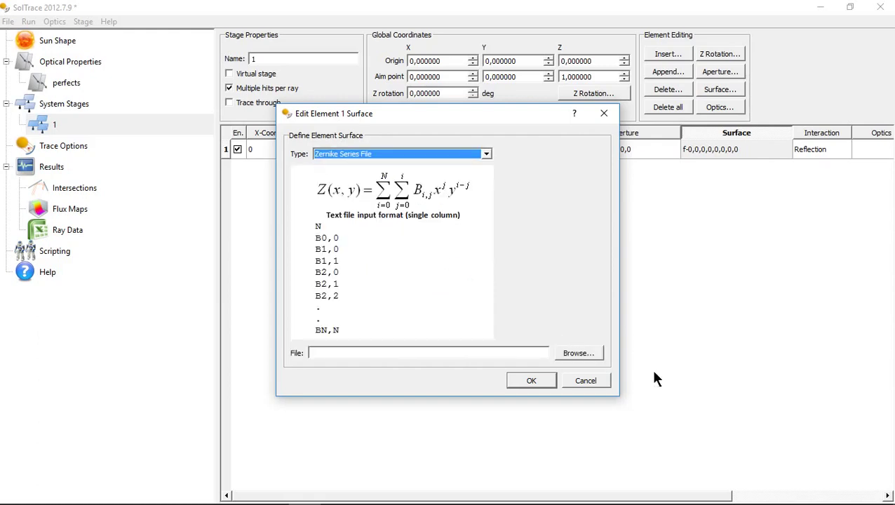
Step: Assign the sample file parabola.mon as the Zernike series file and apply the surface to element 1
click(596, 354)
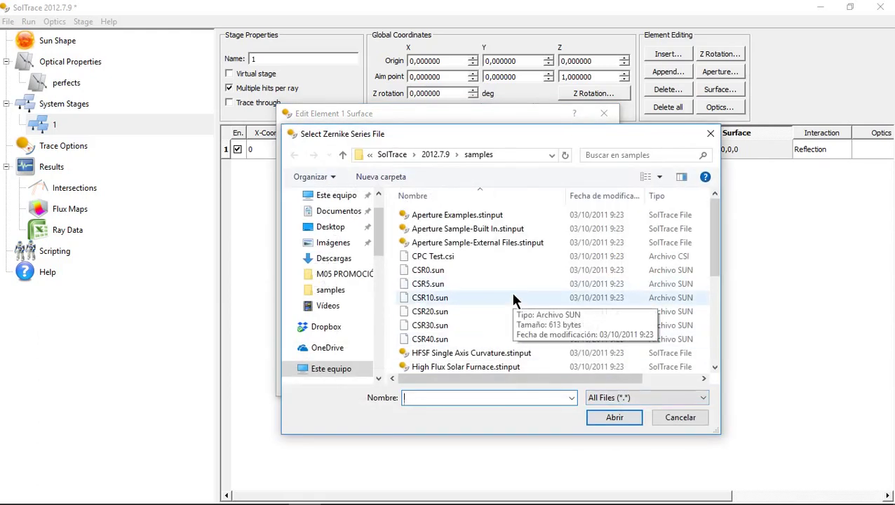
scroll(501, 289, down, 4)
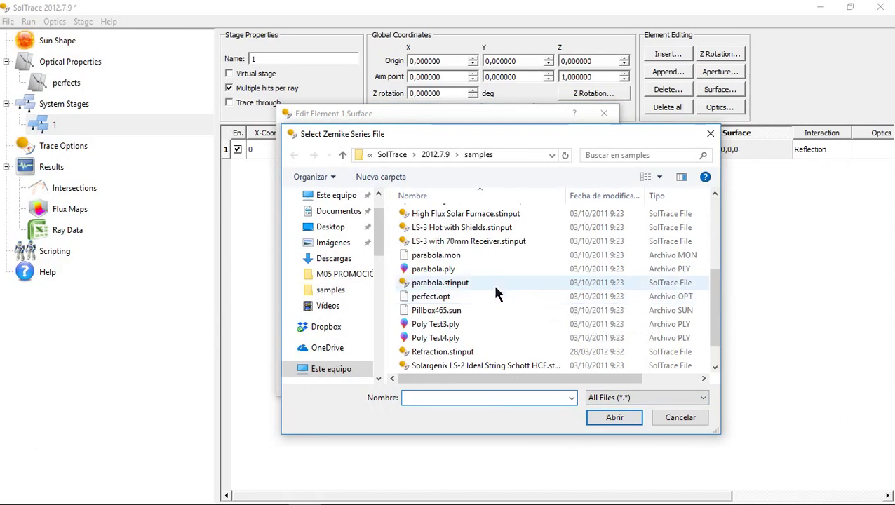
click(455, 255)
click(621, 416)
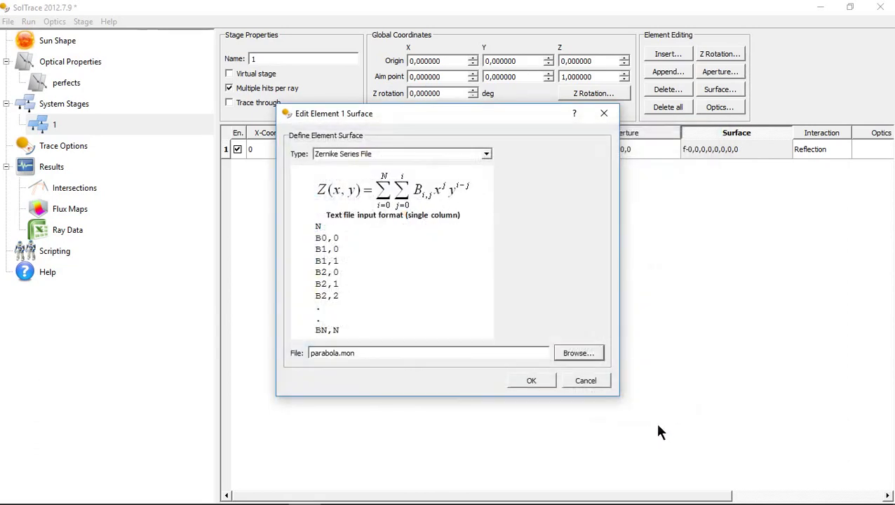
click(550, 383)
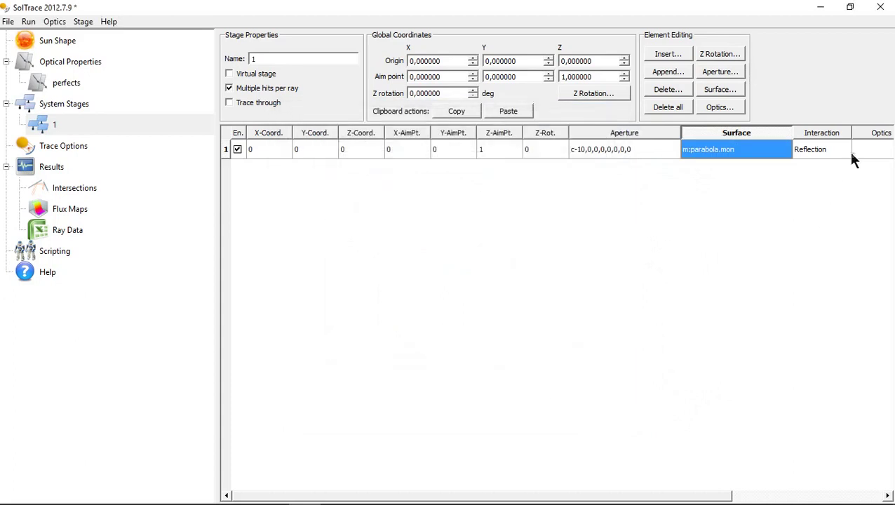
Step: Assign the perfects optical property set to element 1 of stage 1
drag(467, 495, 551, 498)
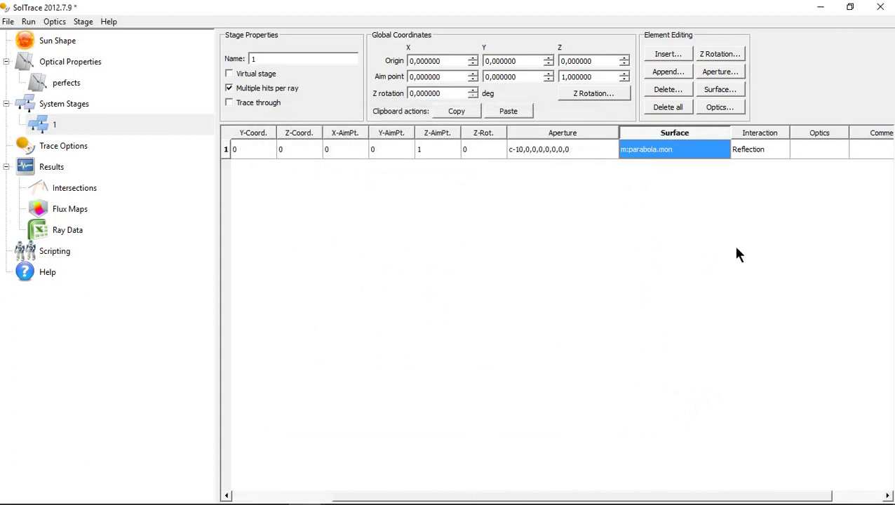
right_click(821, 148)
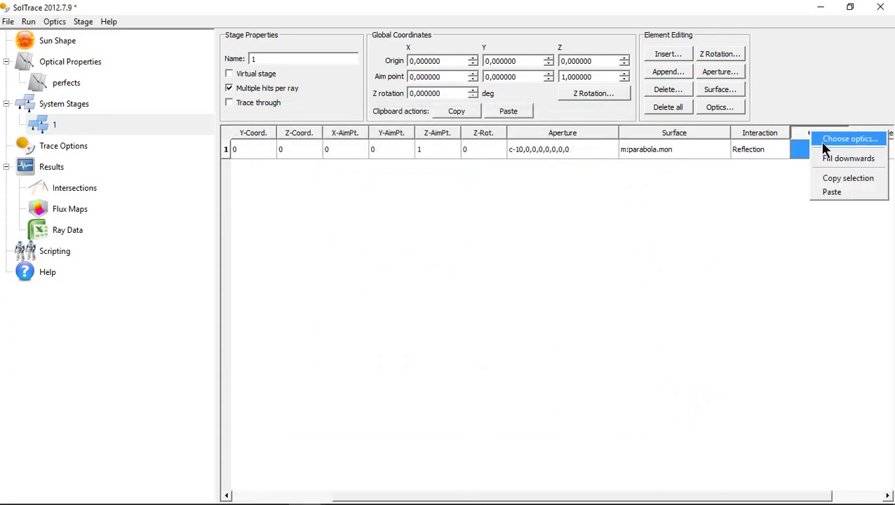
click(848, 139)
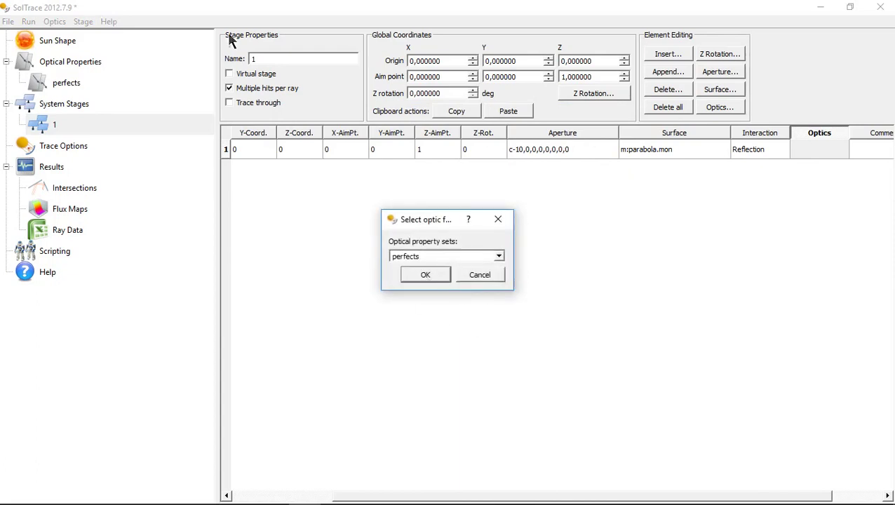
click(423, 275)
click(432, 274)
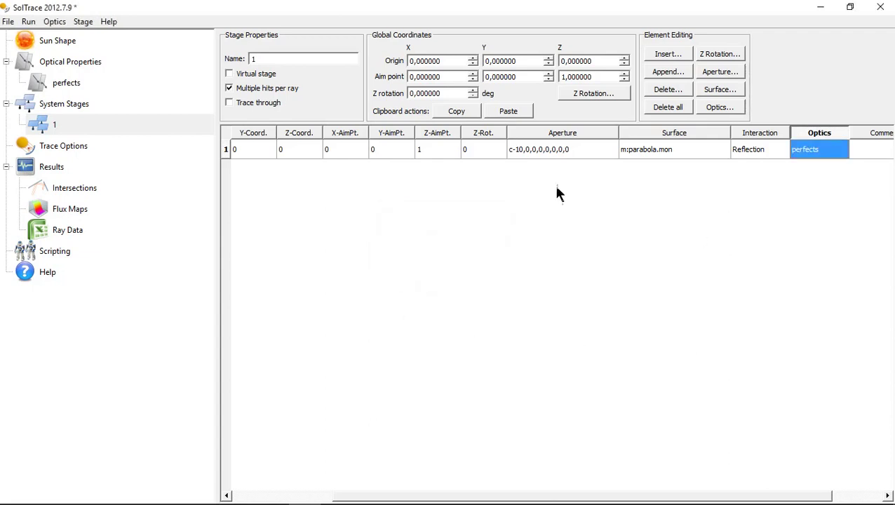
Step: Add a new system stage, name it 2, and make it a virtual stage
double_click(93, 98)
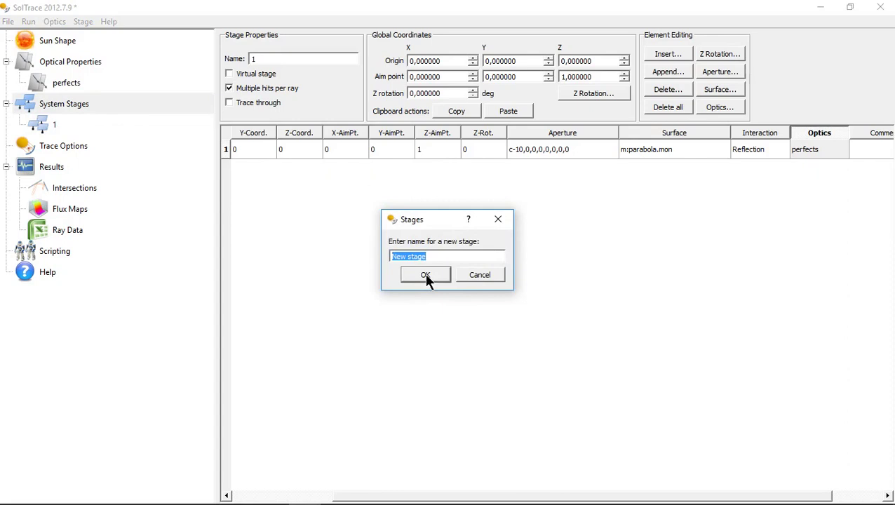
click(425, 276)
click(77, 147)
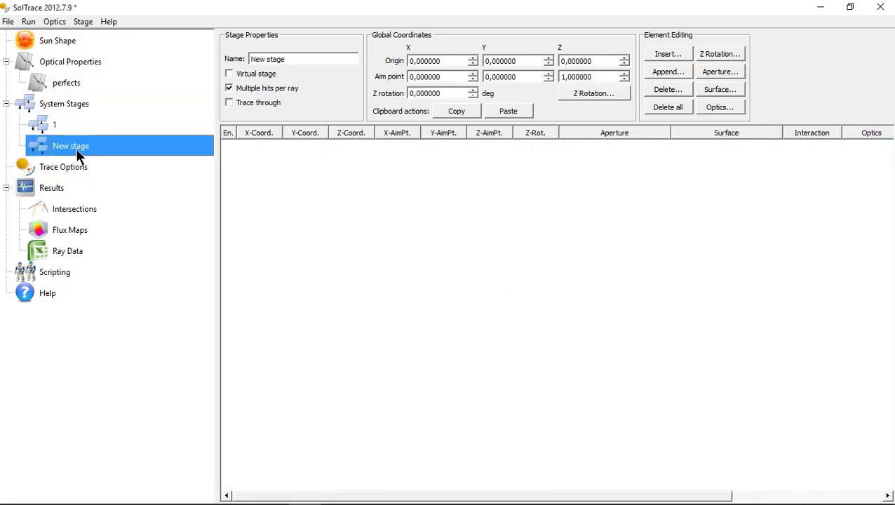
drag(303, 59, 243, 57)
key(BackSpace)
text(2)
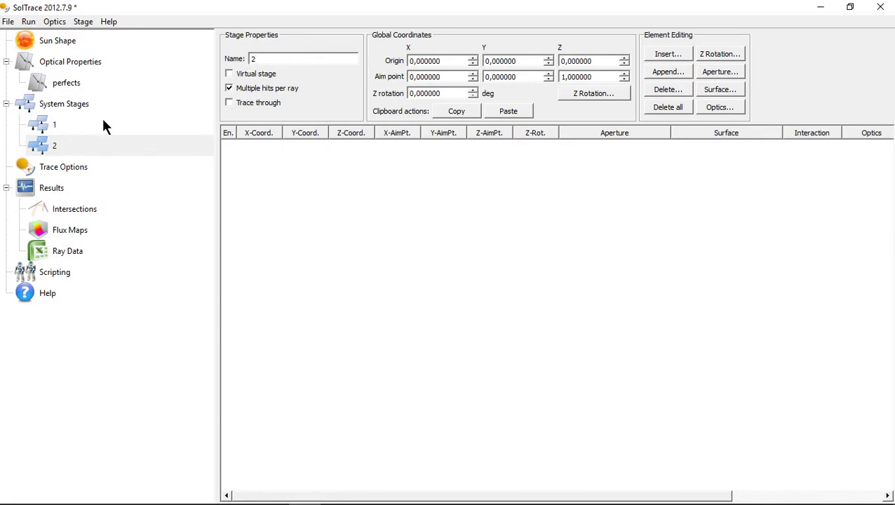
click(228, 73)
Step: Insert one element in stage 2 and set its Z coordinate to 2
click(669, 56)
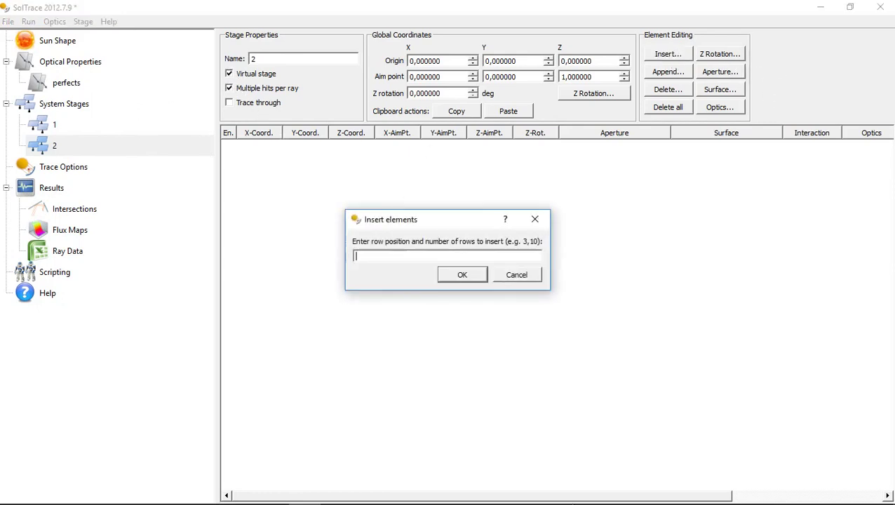
text(1)
key(Return)
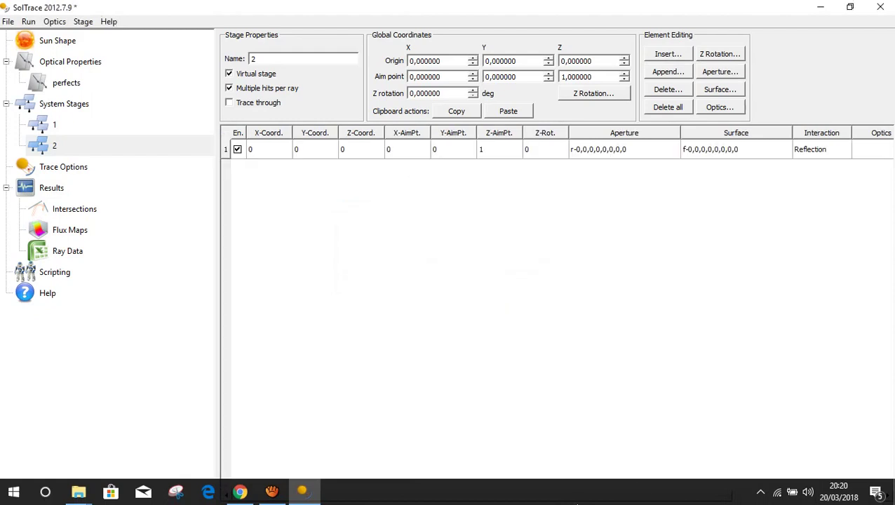
click(347, 150)
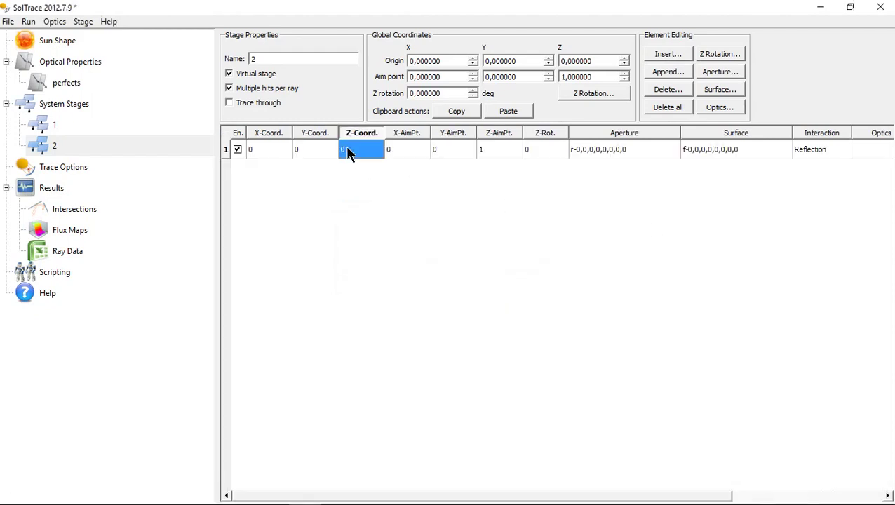
text(2)
key(Return)
Step: Give stage 2's element a rectangular aperture with W 100 and H 100
right_click(621, 150)
click(633, 135)
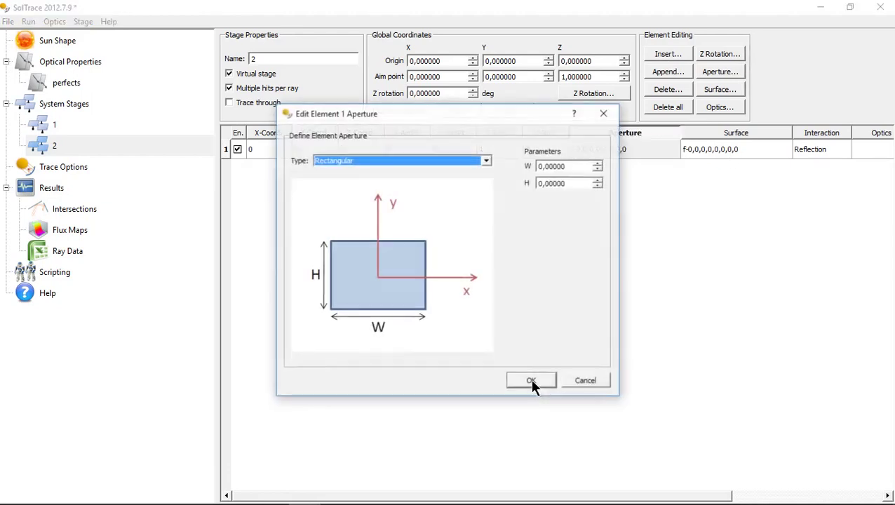
click(540, 167)
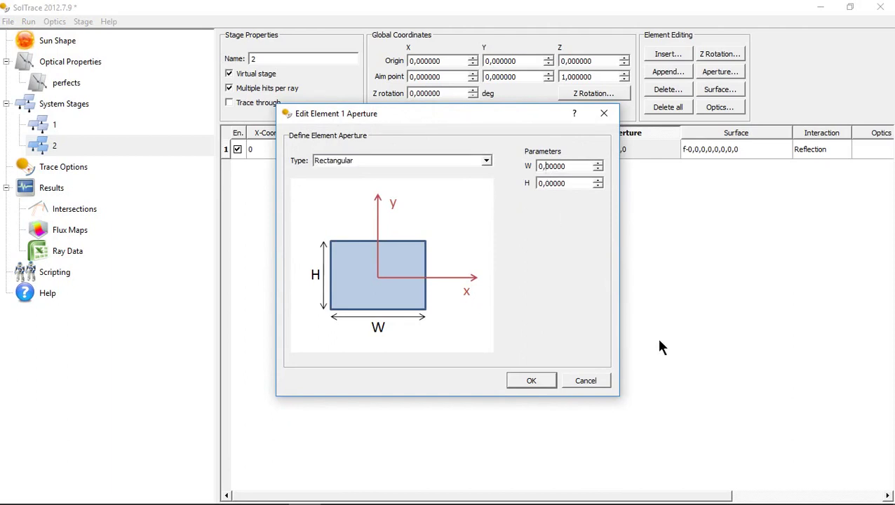
key(Left)
text(10)
click(545, 184)
text(100)
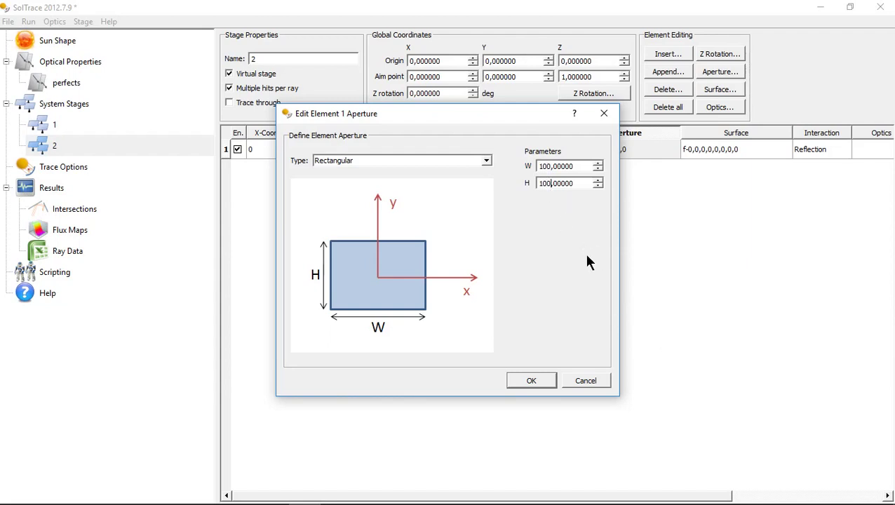
click(526, 380)
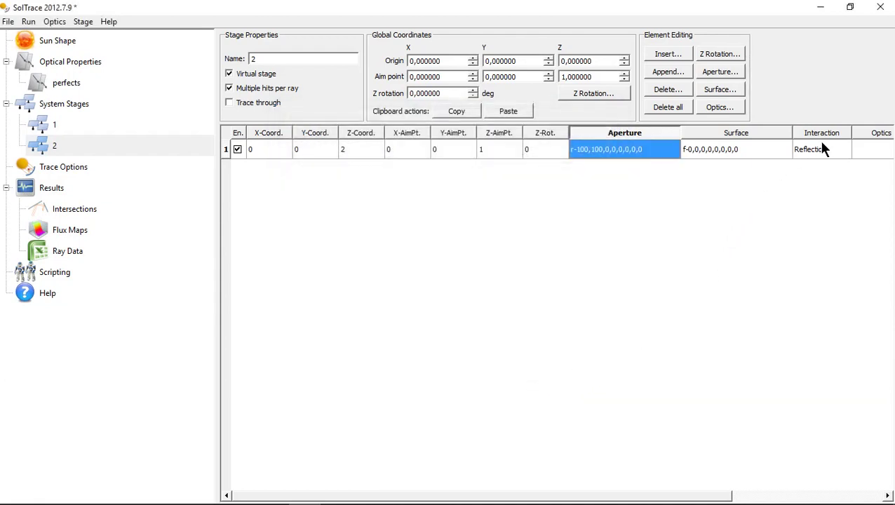
click(877, 151)
right_click(876, 153)
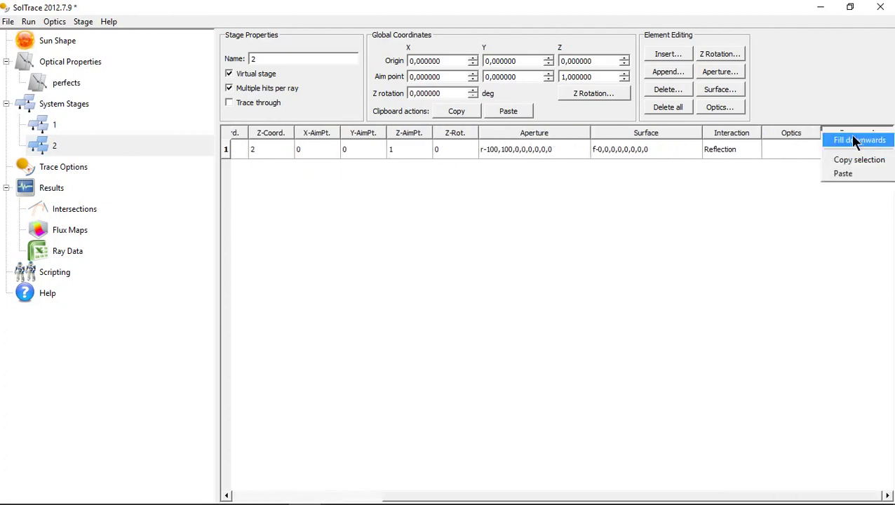
click(743, 203)
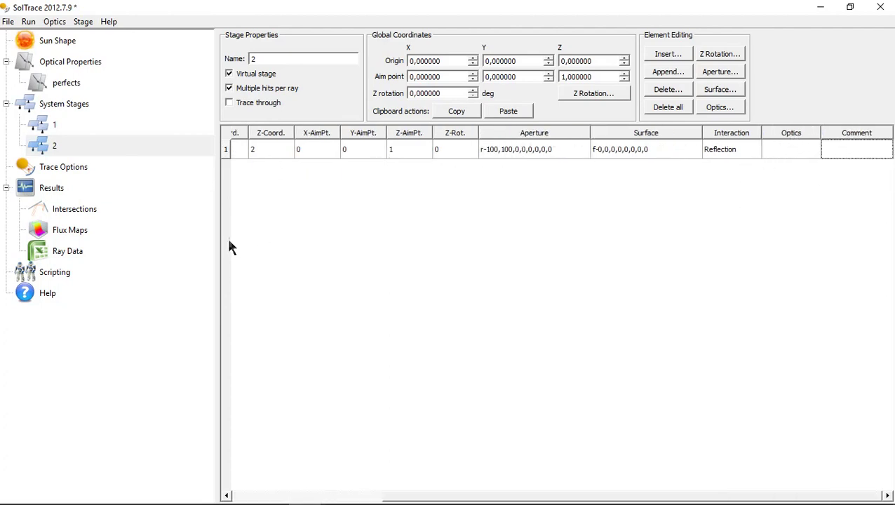
Step: Add another system stage named 3 and make it a virtual stage
double_click(78, 105)
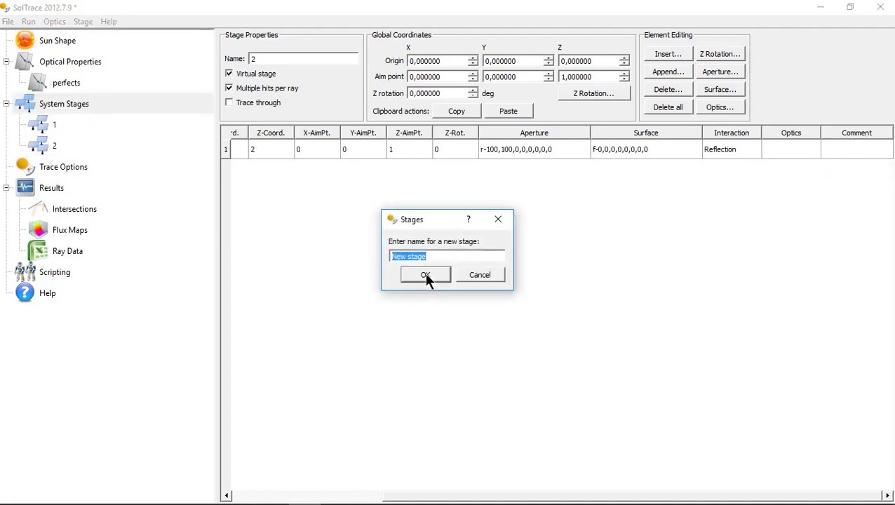
key(BackSpace)
text(2)
click(425, 275)
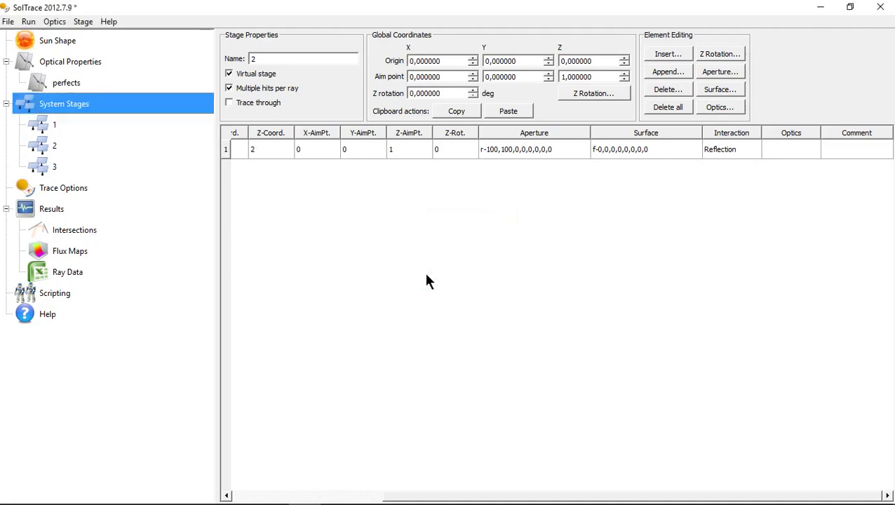
click(59, 169)
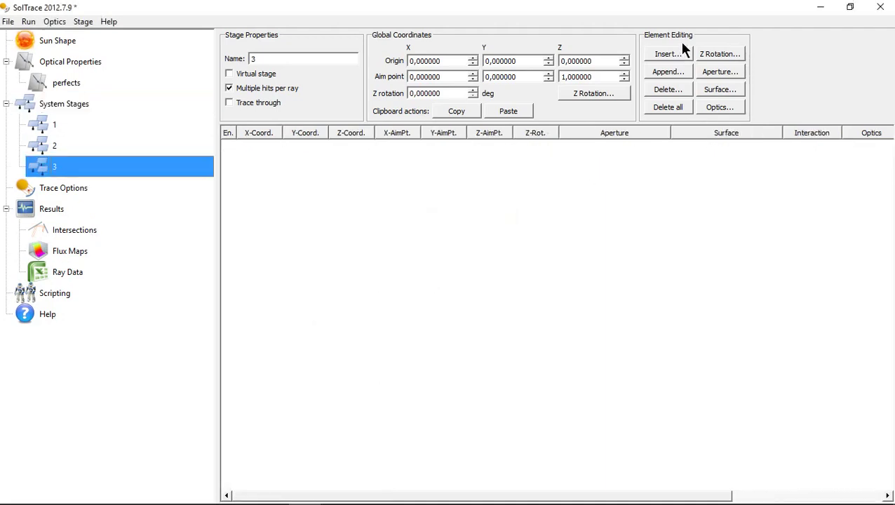
click(229, 75)
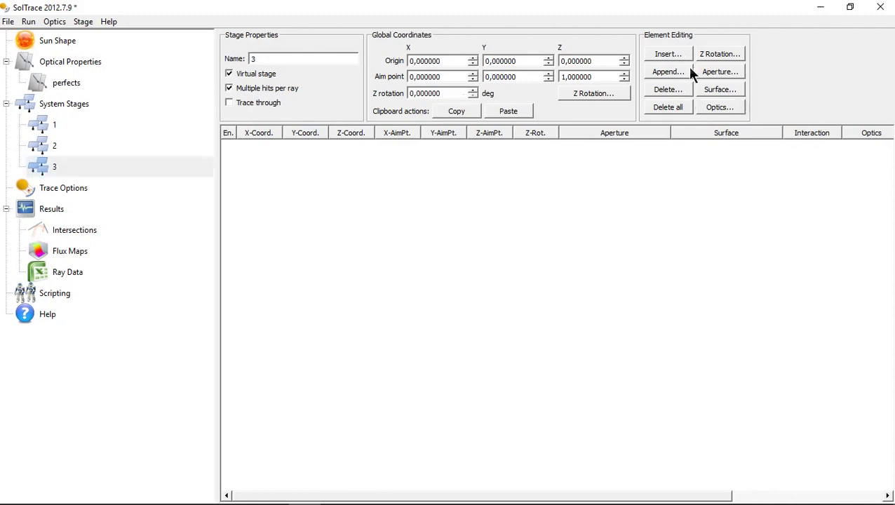
Step: Insert one element in stage 3 and set its Z coordinate to 4
click(658, 56)
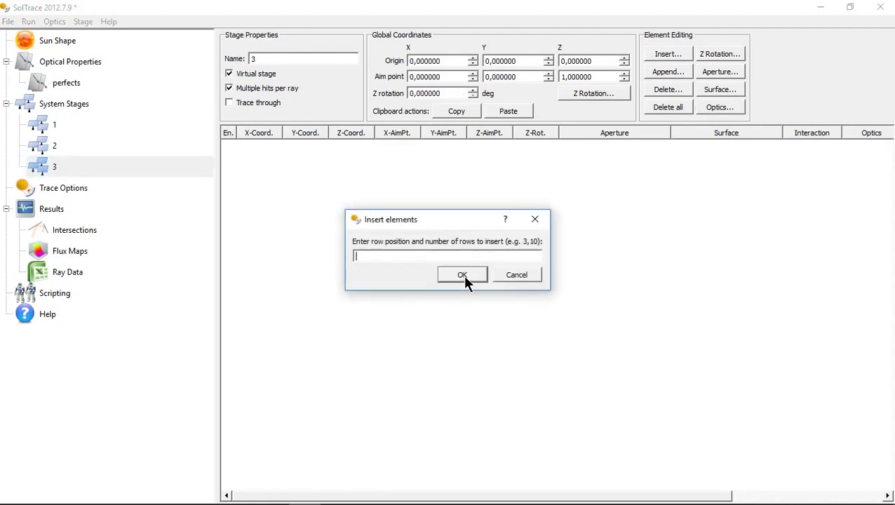
click(463, 274)
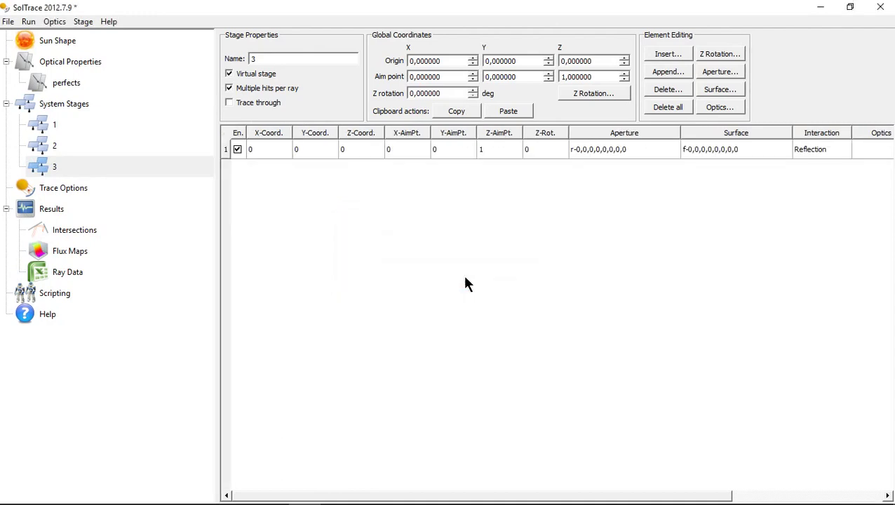
click(352, 150)
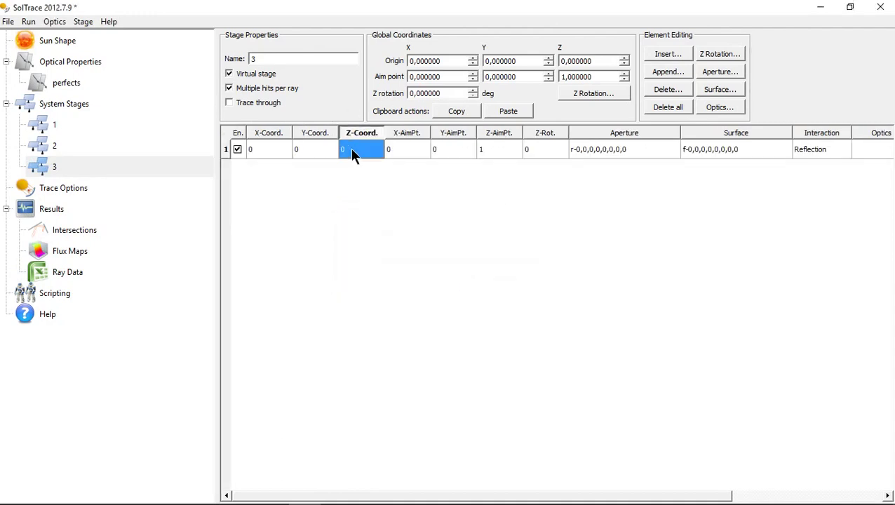
text(4)
Step: Give stage 3's element a rectangular aperture with W 100 and H 100
click(633, 151)
right_click(633, 150)
click(656, 139)
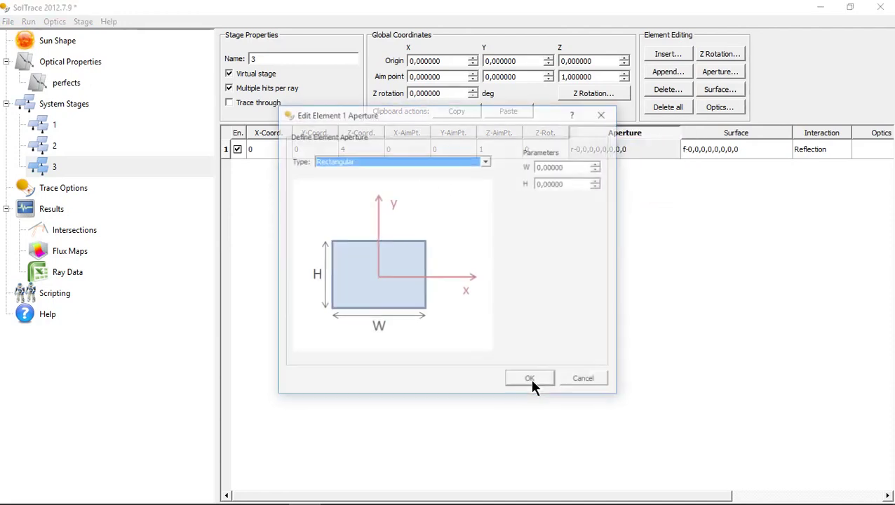
click(540, 166)
key(Delete)
key(Delete)
text(100,)
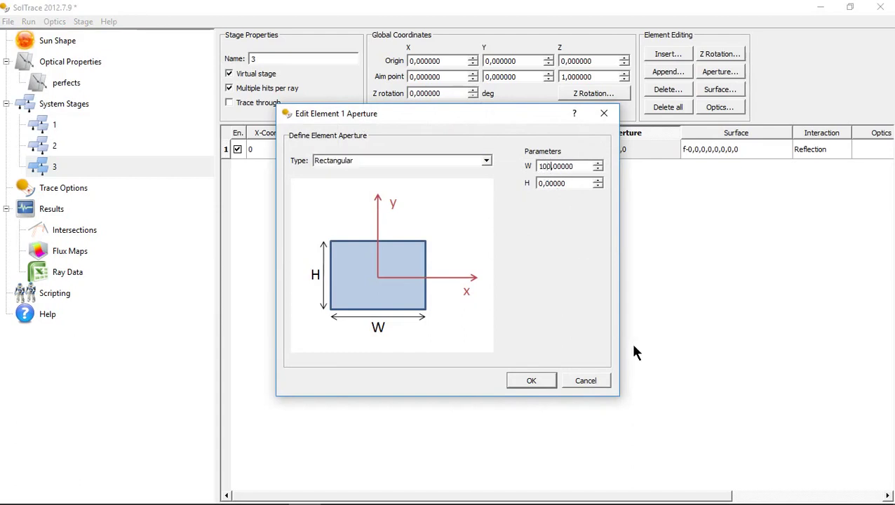
key(Tab)
key(BackSpace)
key(Delete)
text(100,)
click(534, 380)
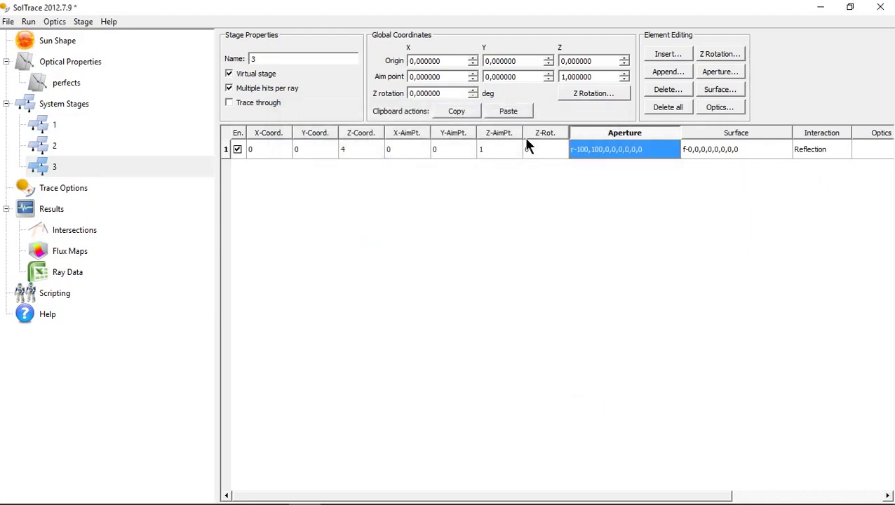
Step: Add a further system stage named 4 and make it a virtual stage
double_click(64, 104)
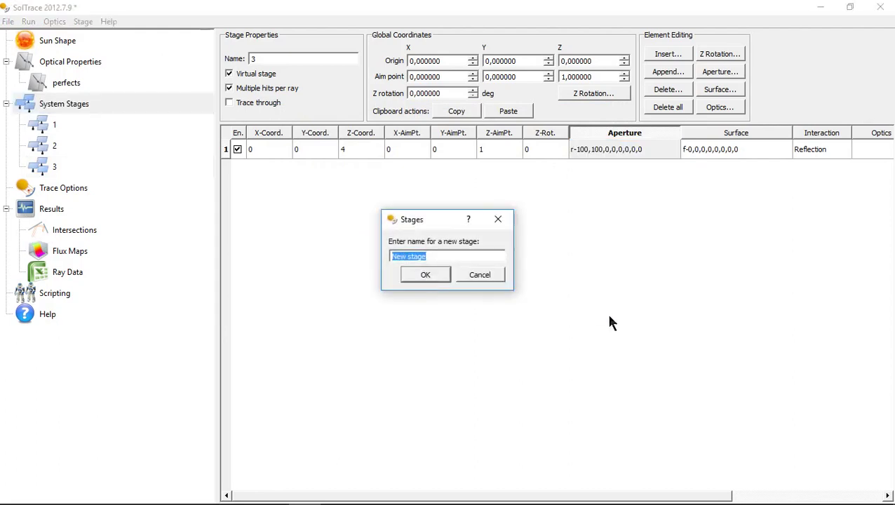
key(BackSpace)
text(1)
key(BackSpace)
text(4)
key(Return)
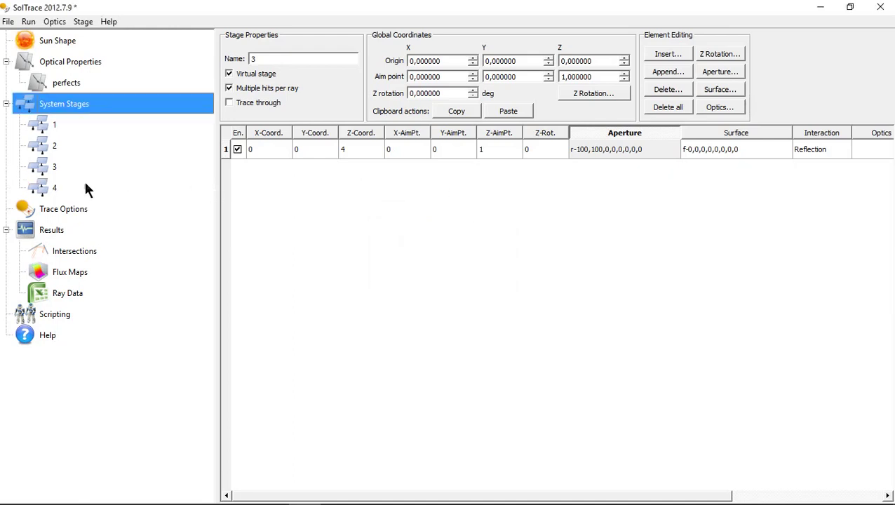
click(102, 195)
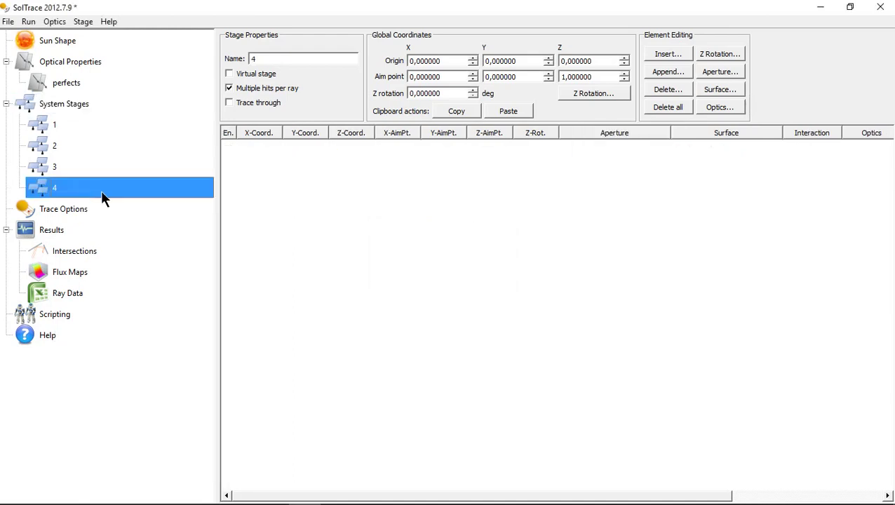
click(229, 74)
Step: Insert one element in stage 4 and set its Z coordinate to 6
click(665, 56)
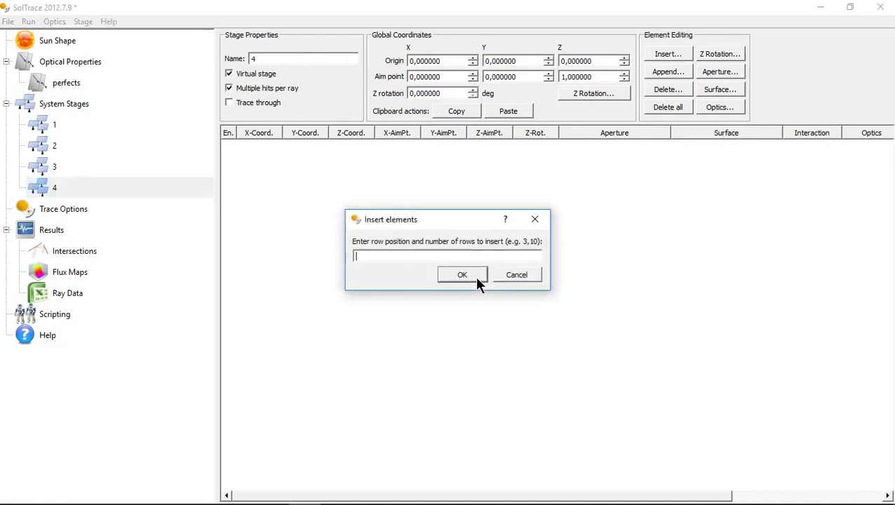
text(1)
key(Return)
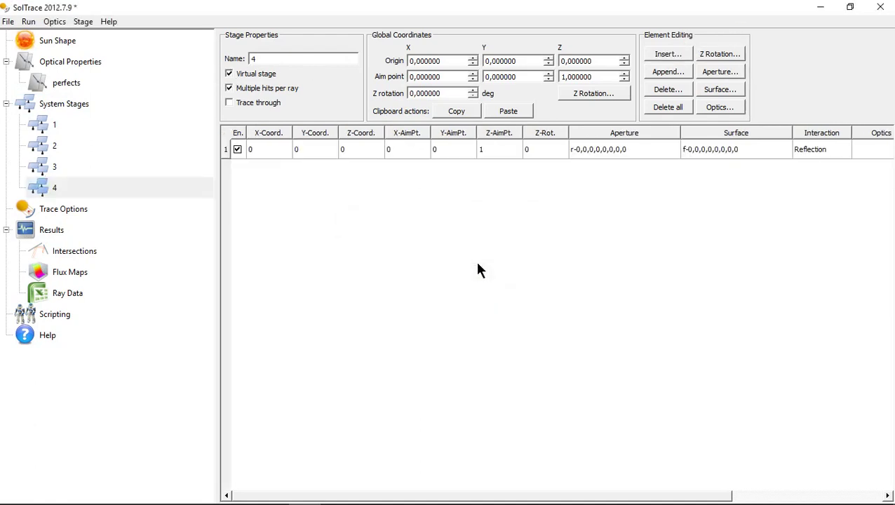
click(351, 152)
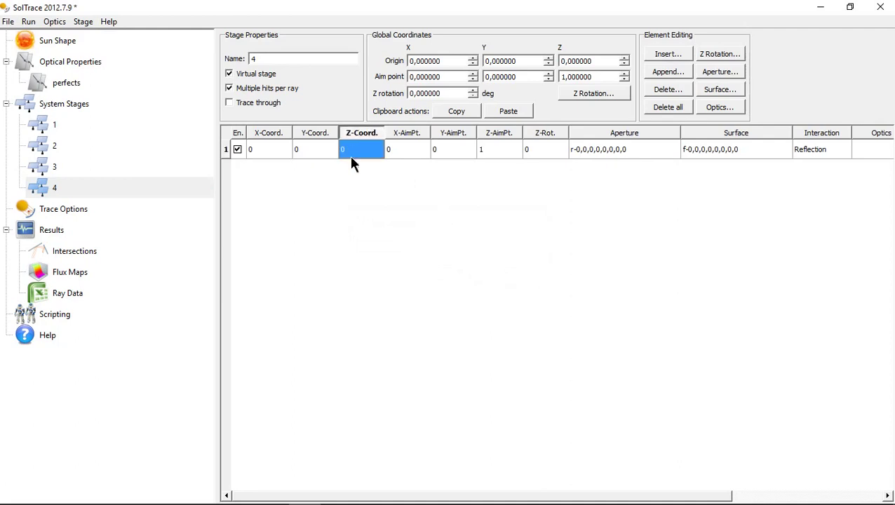
text(6)
key(Return)
Step: Give stage 4's element a rectangular aperture with W 100 and H 100
right_click(602, 150)
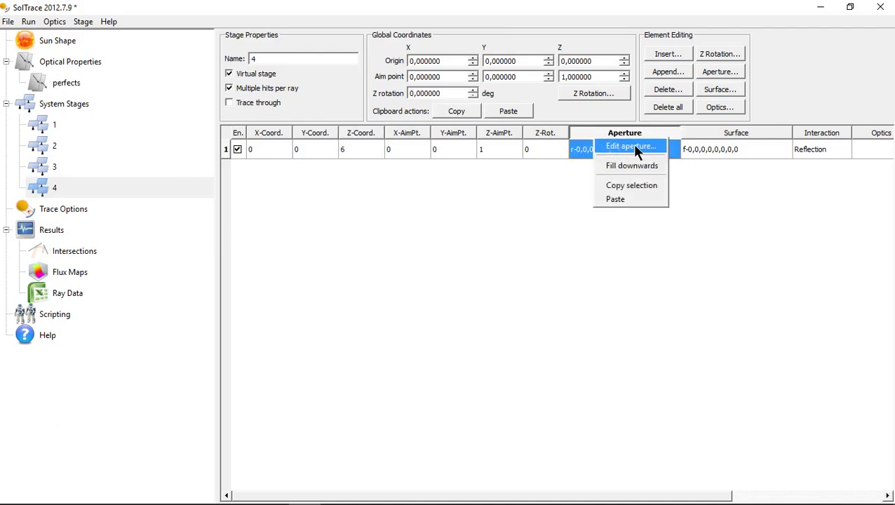
click(635, 147)
click(539, 167)
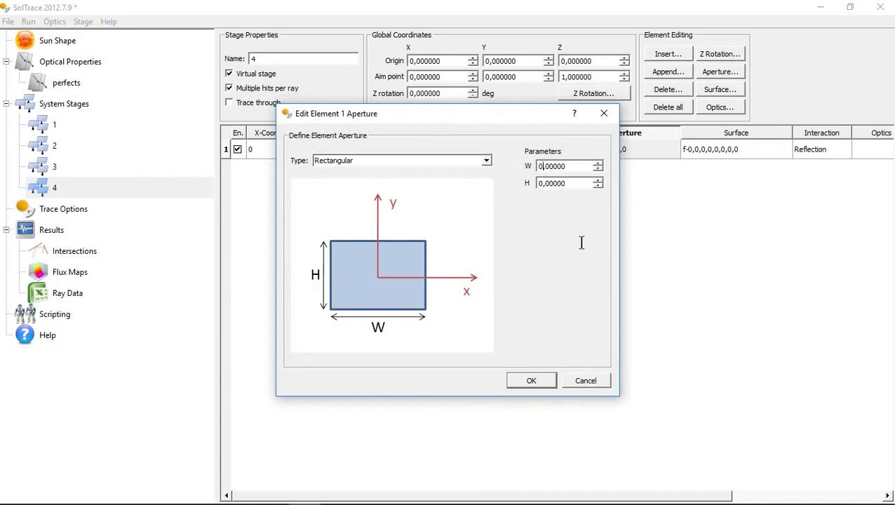
key(Delete)
key(Delete)
text(100,)
click(545, 185)
key(BackSpace)
text(100)
click(549, 385)
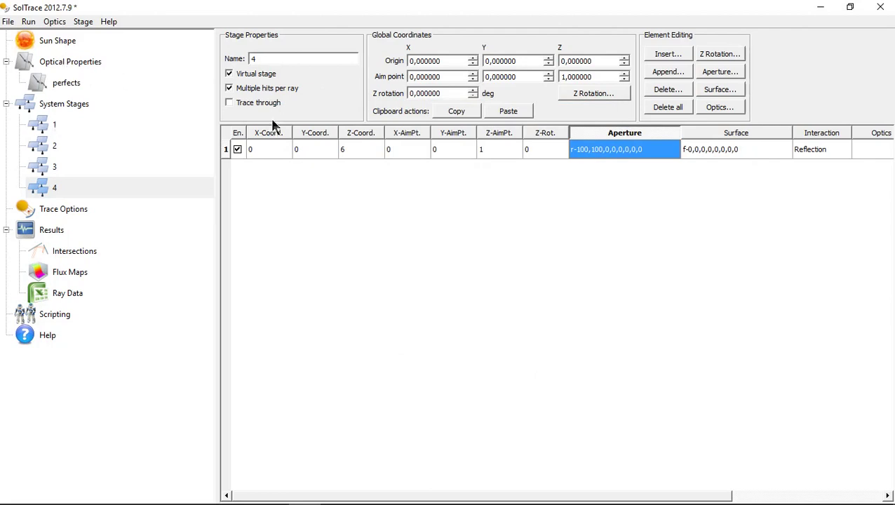
Step: Run a new trace and plot the intersections for all stages and all elements
click(90, 210)
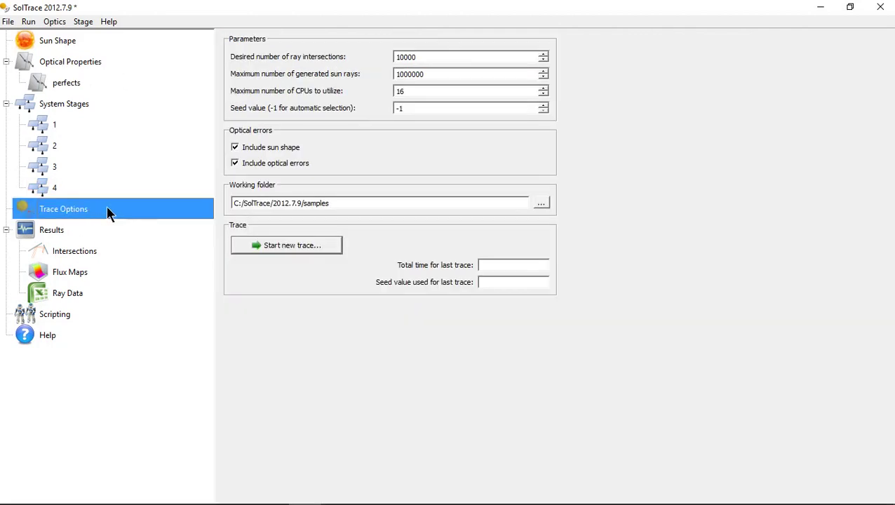
click(279, 245)
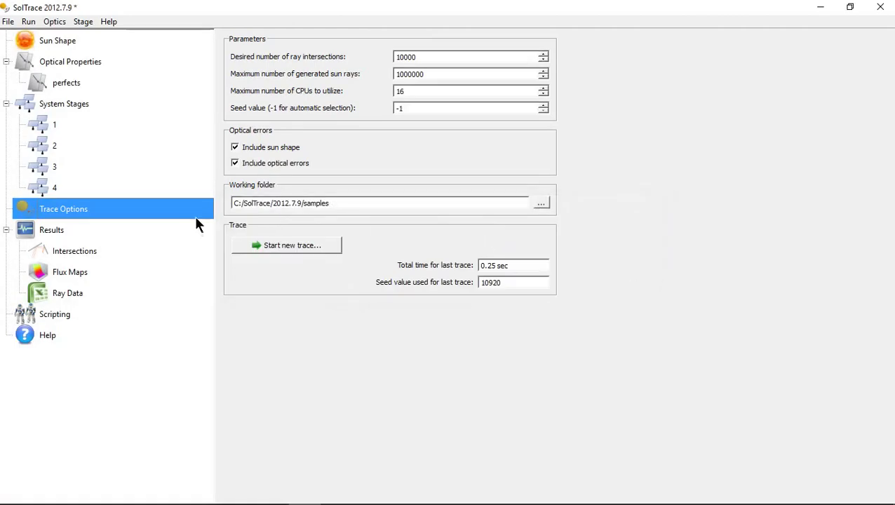
click(63, 254)
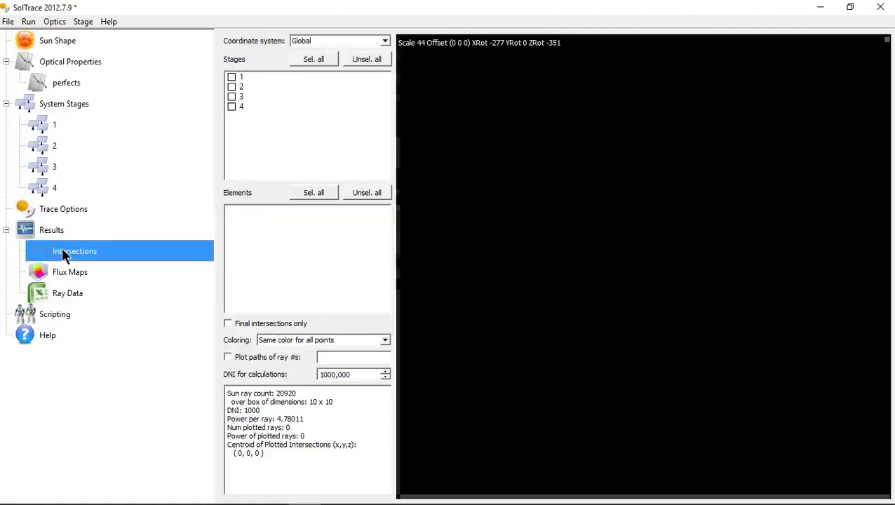
click(315, 59)
click(313, 191)
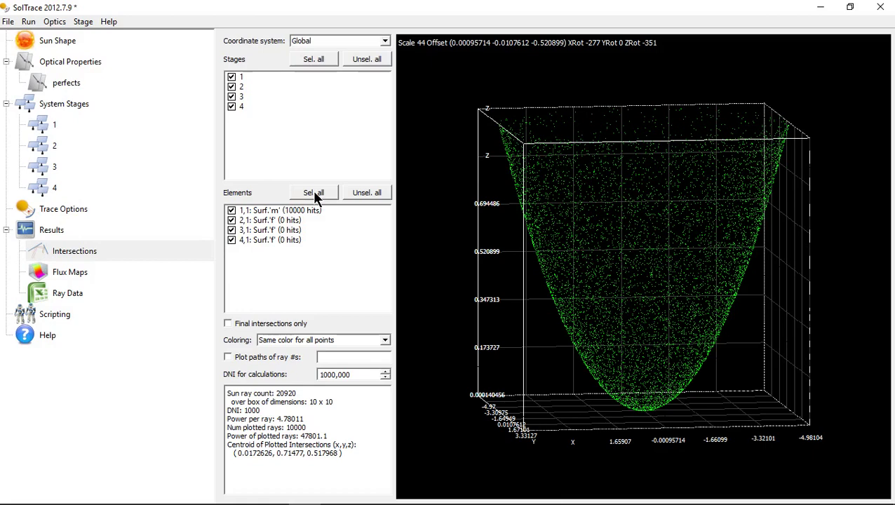
Step: Review the four stages and the perfects optical set, and define the sun direction by global coordinates
click(75, 208)
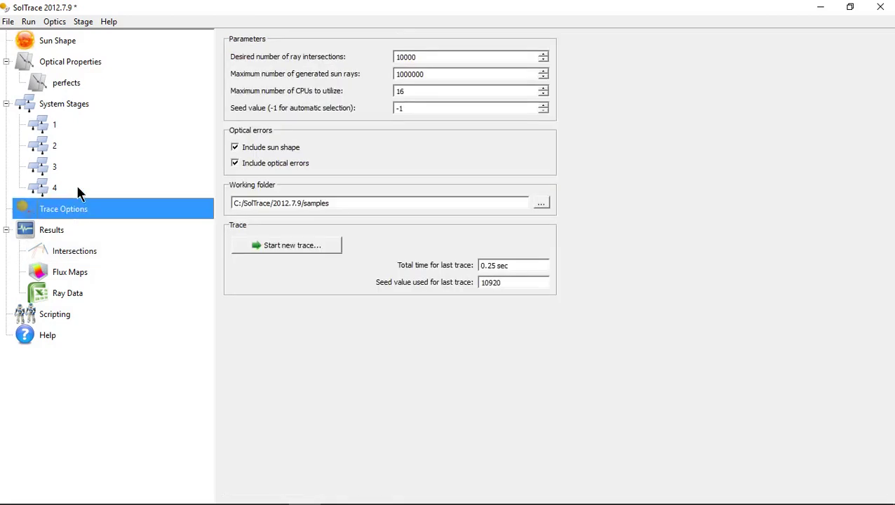
click(78, 187)
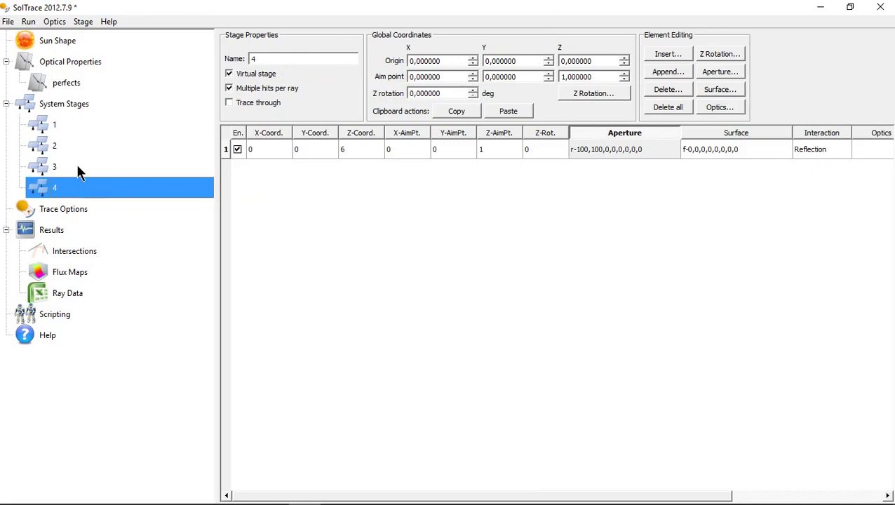
click(79, 172)
click(80, 149)
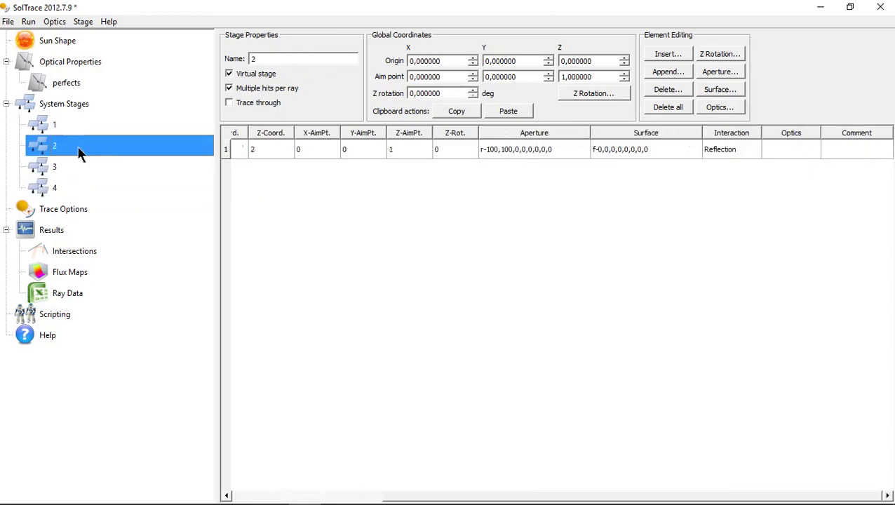
click(83, 125)
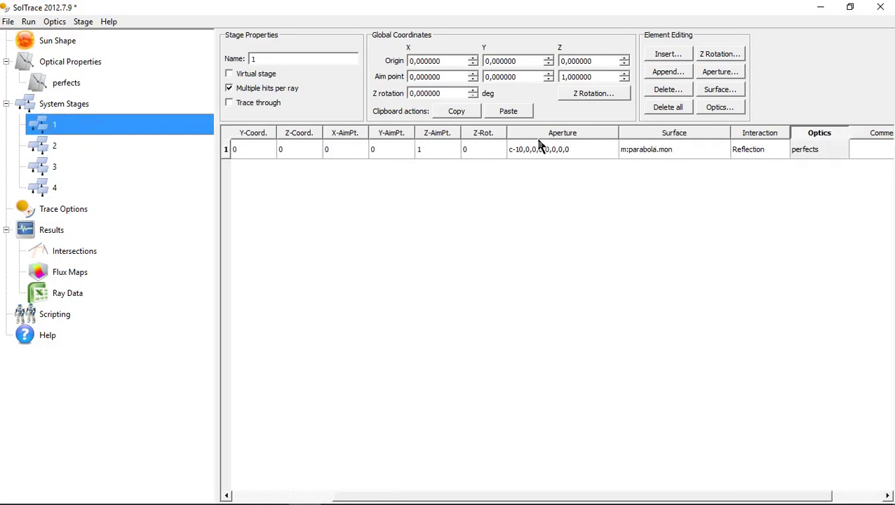
click(70, 84)
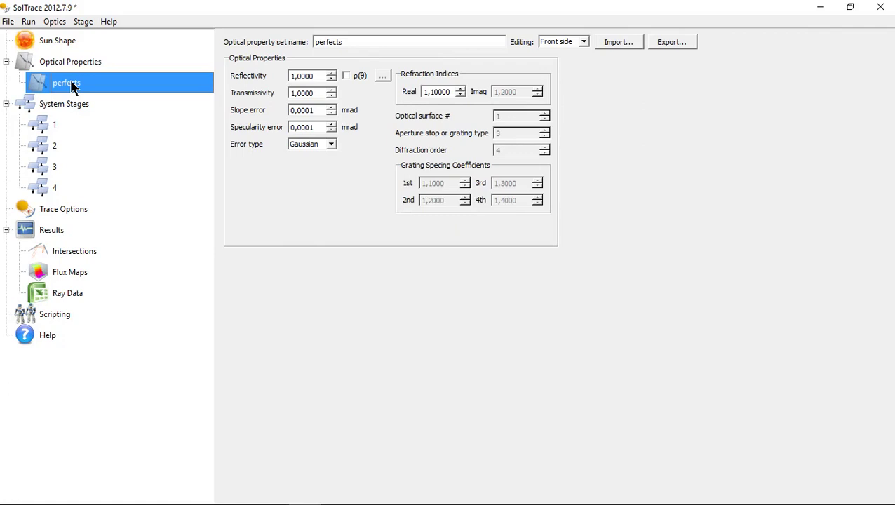
click(79, 45)
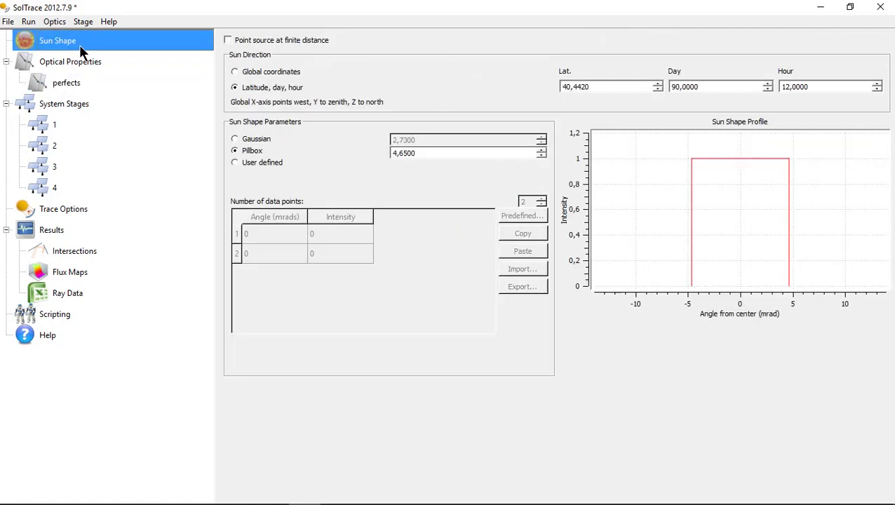
click(234, 73)
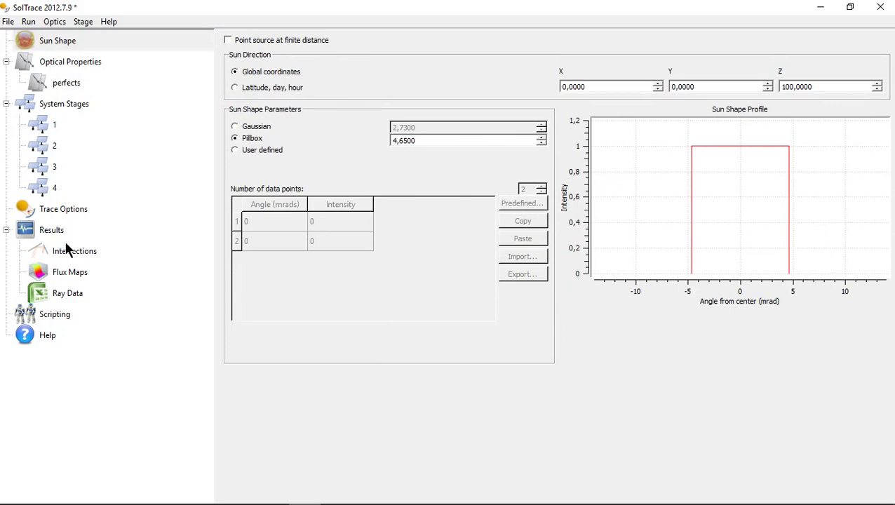
Step: Rerun the ray trace with the changed sun direction and inspect the intersections plot from the side
click(78, 208)
click(293, 243)
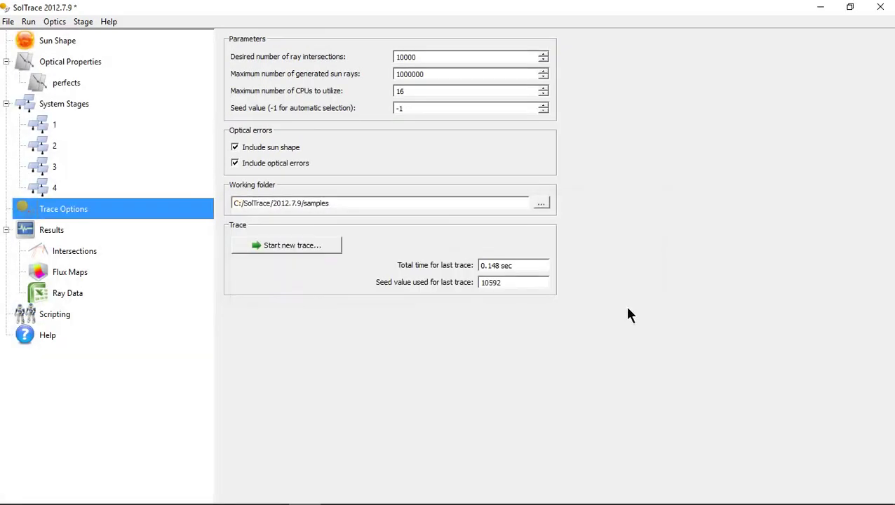
click(149, 254)
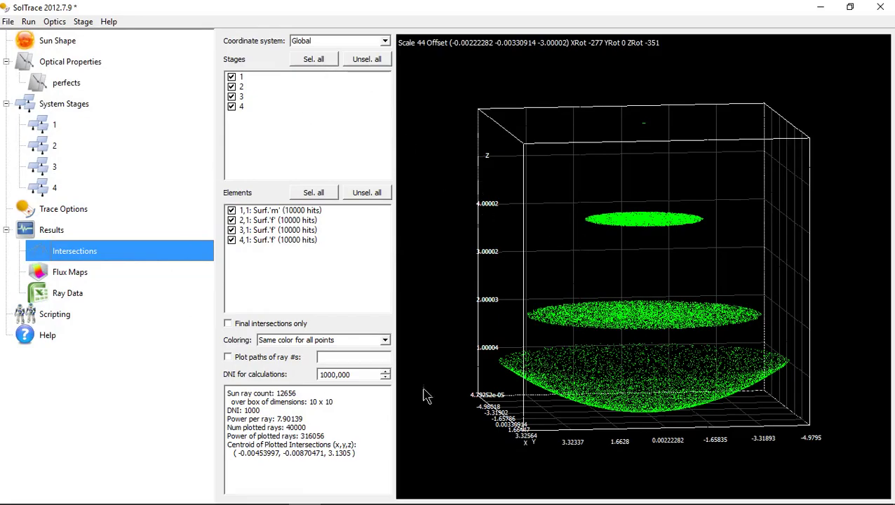
click(736, 280)
drag(736, 280, 683, 277)
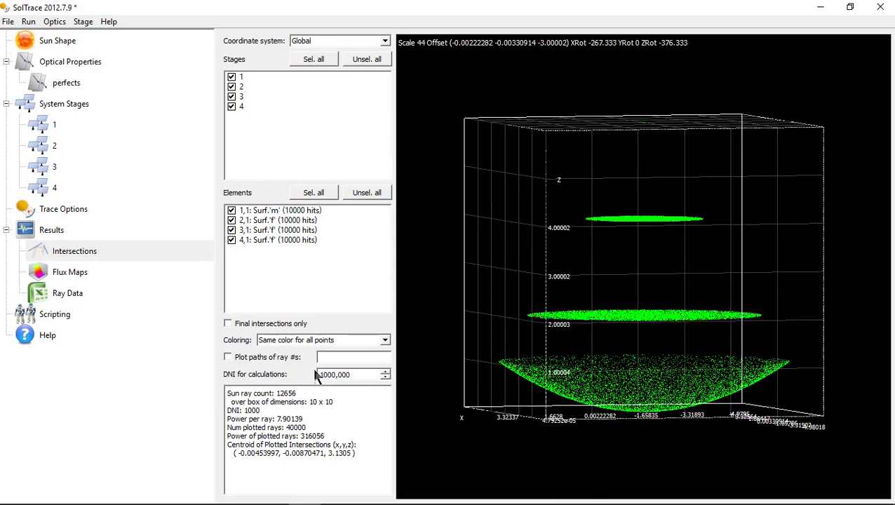
Step: Plot the paths of rays 1-50 in the intersections view and inspect them from several angles
click(228, 358)
text(1-50)
key(Return)
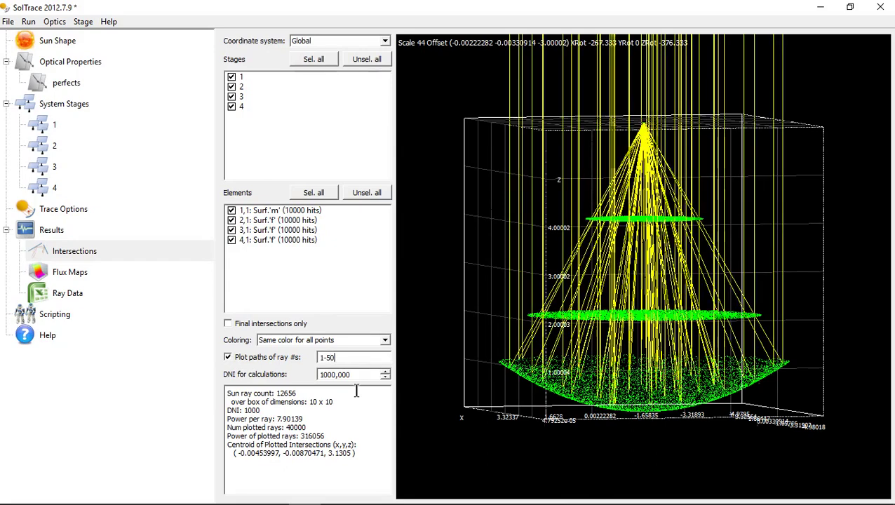
drag(633, 179, 611, 255)
drag(581, 184, 631, 297)
drag(644, 335, 634, 160)
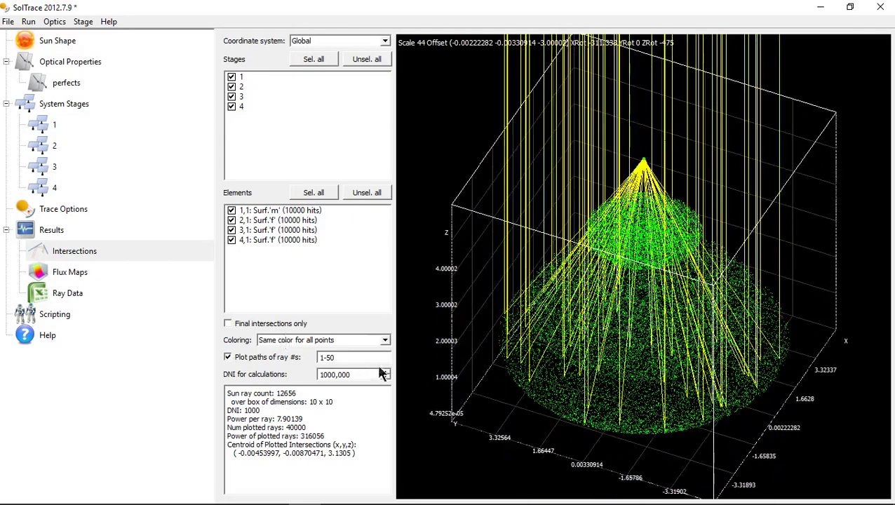
Step: Color the intersection points with elements as different colors and inspect the plot from several angles
click(385, 340)
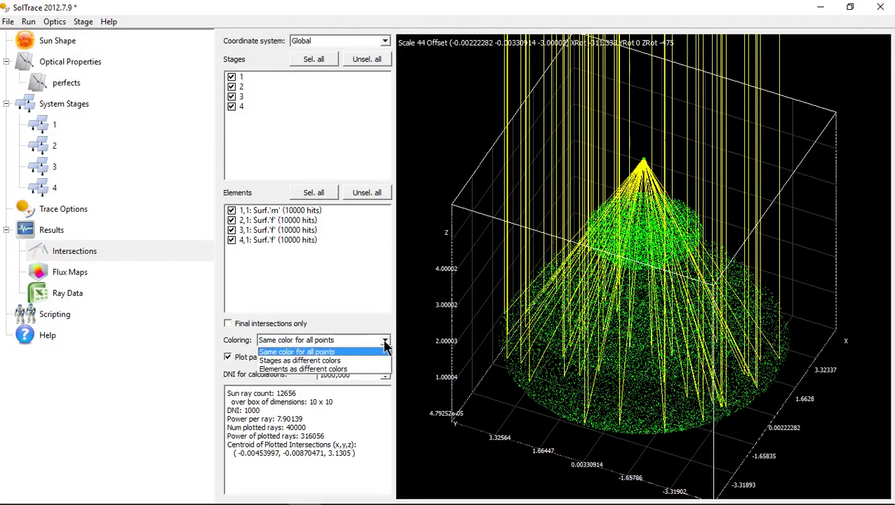
click(365, 372)
drag(627, 256, 554, 179)
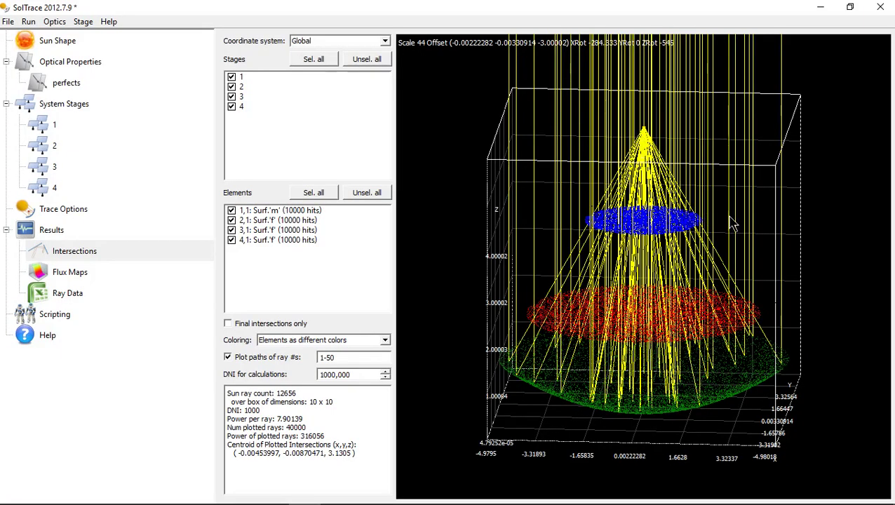
drag(681, 354, 620, 390)
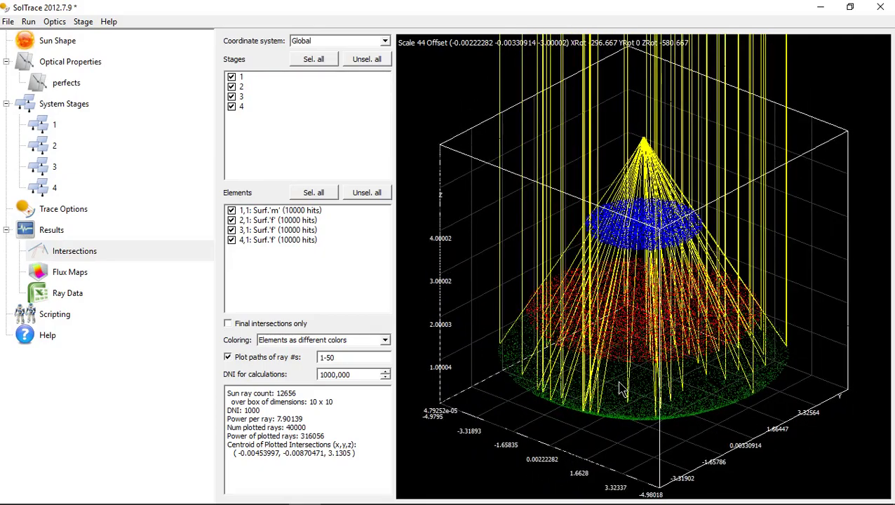